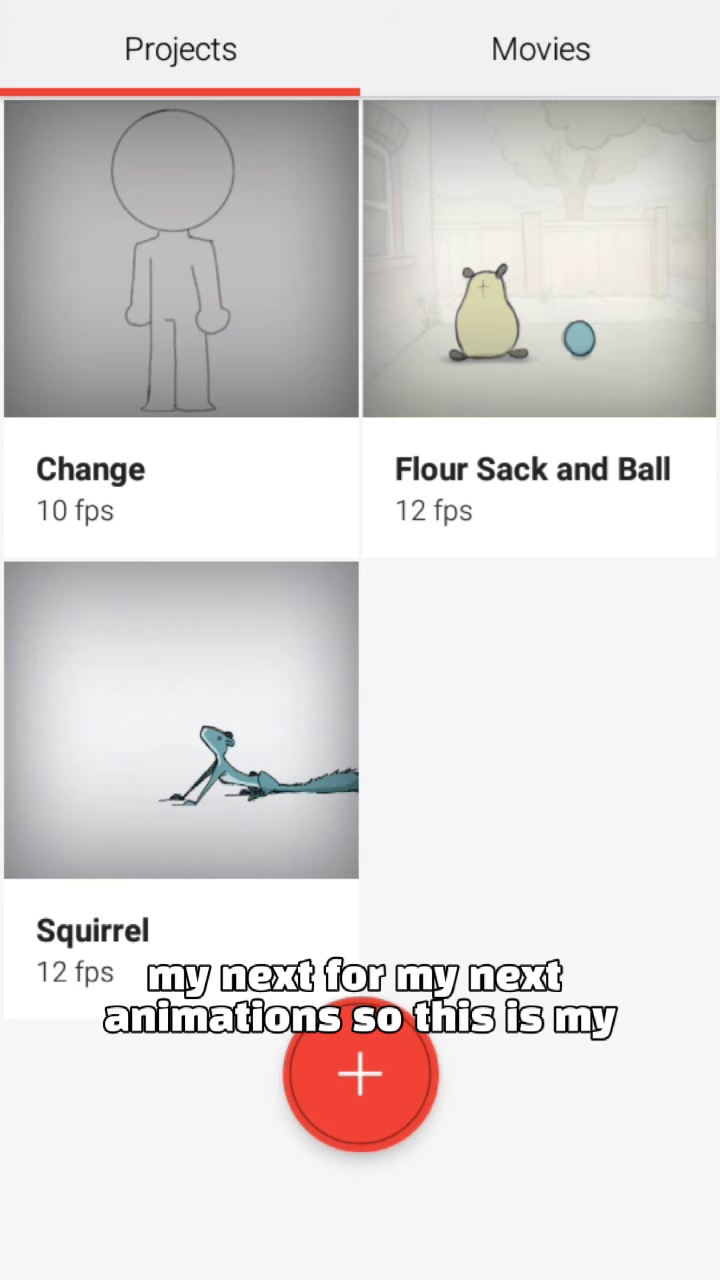
- Open the 'Change' project to view its stick-figure animation
click(223, 253)
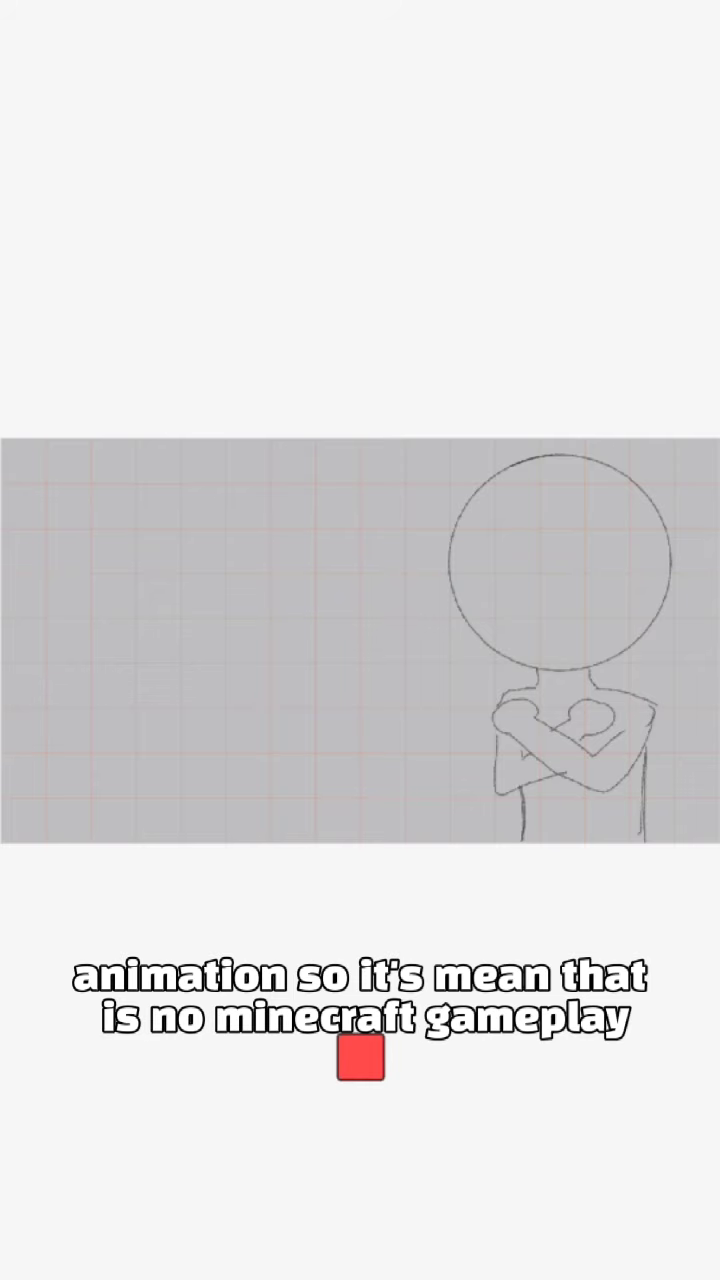
- Stop playback, move to frame 9 and view the project settings
click(360, 1057)
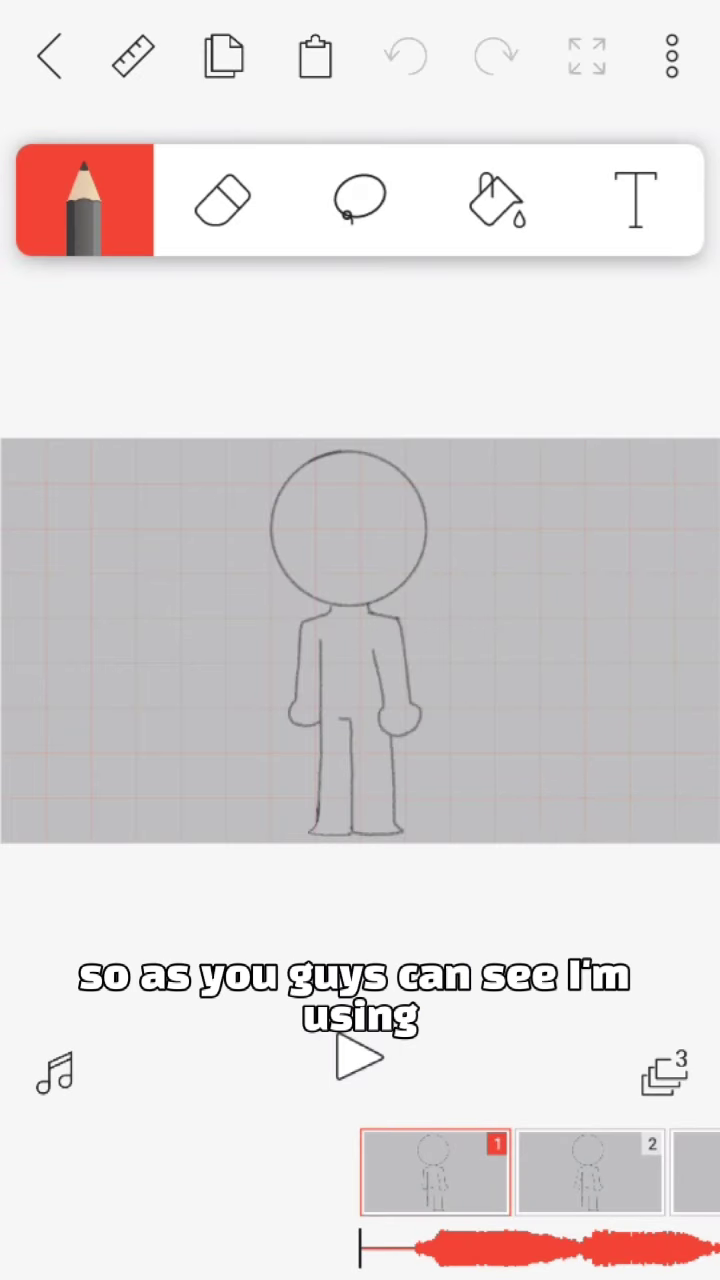
drag(620, 1170, 180, 1170)
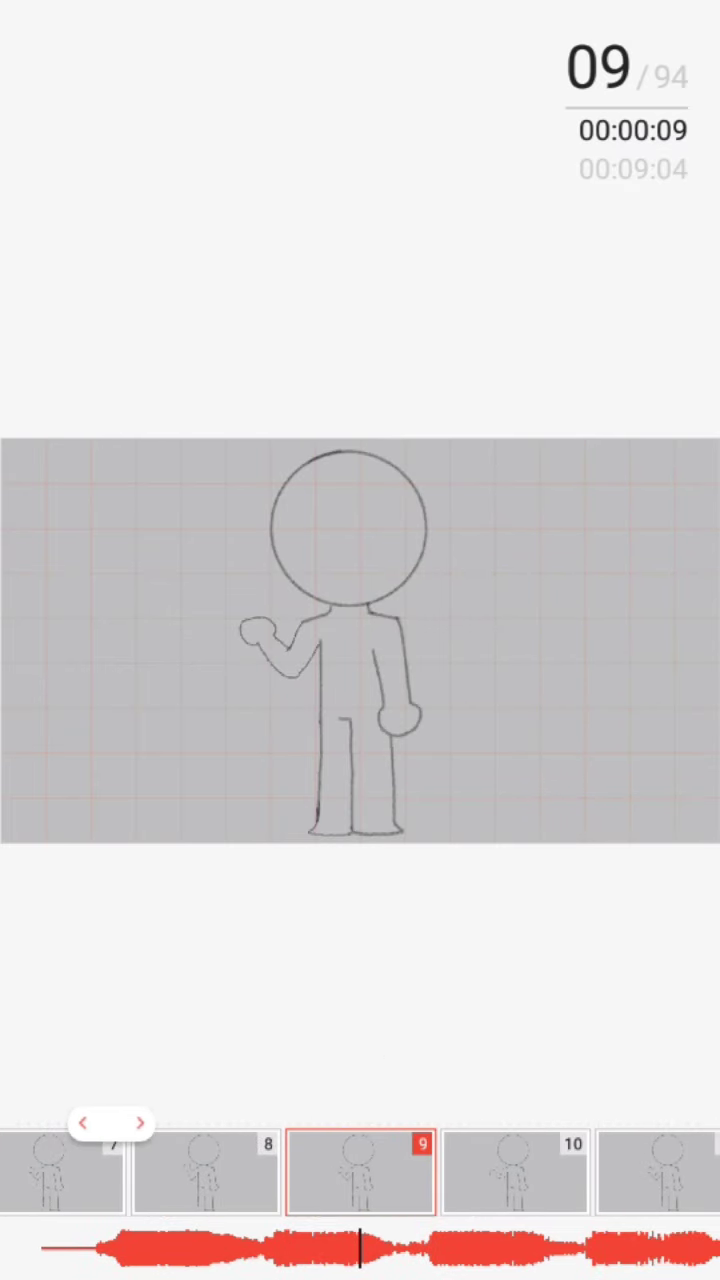
click(672, 56)
click(376, 66)
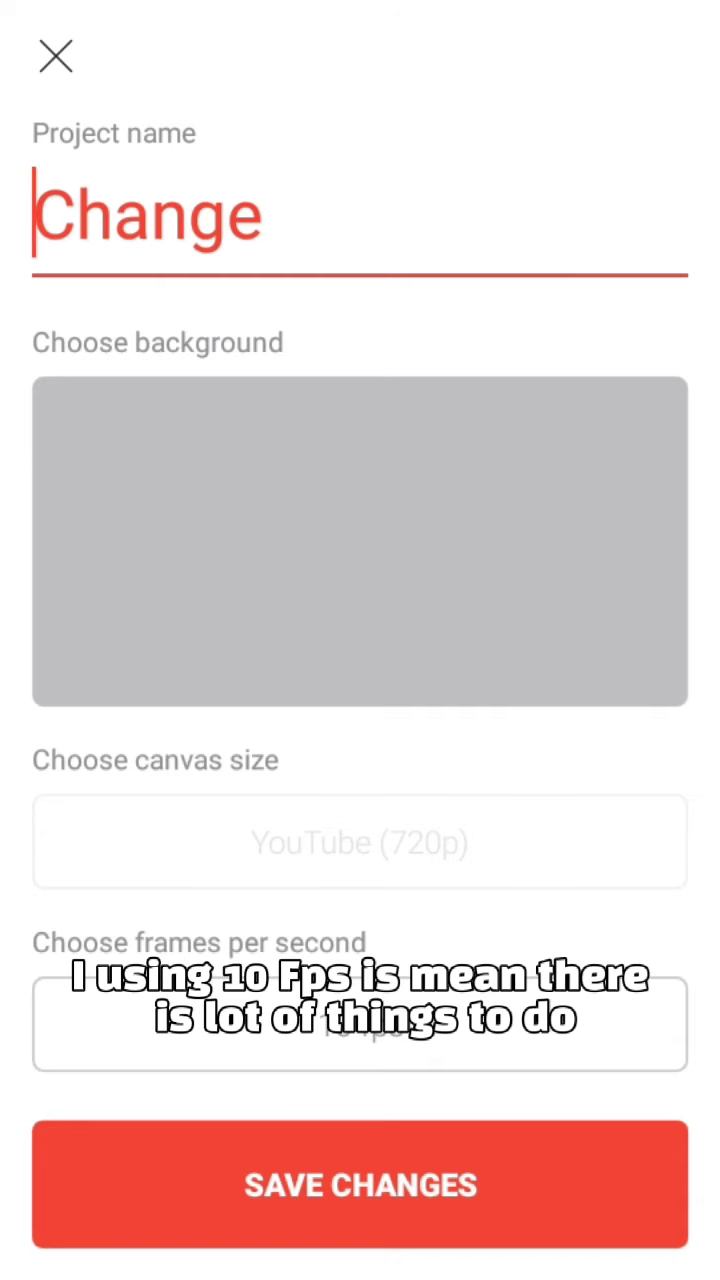
- Leave project settings unchanged, return to frame 6 and show the layer list
key(Escape)
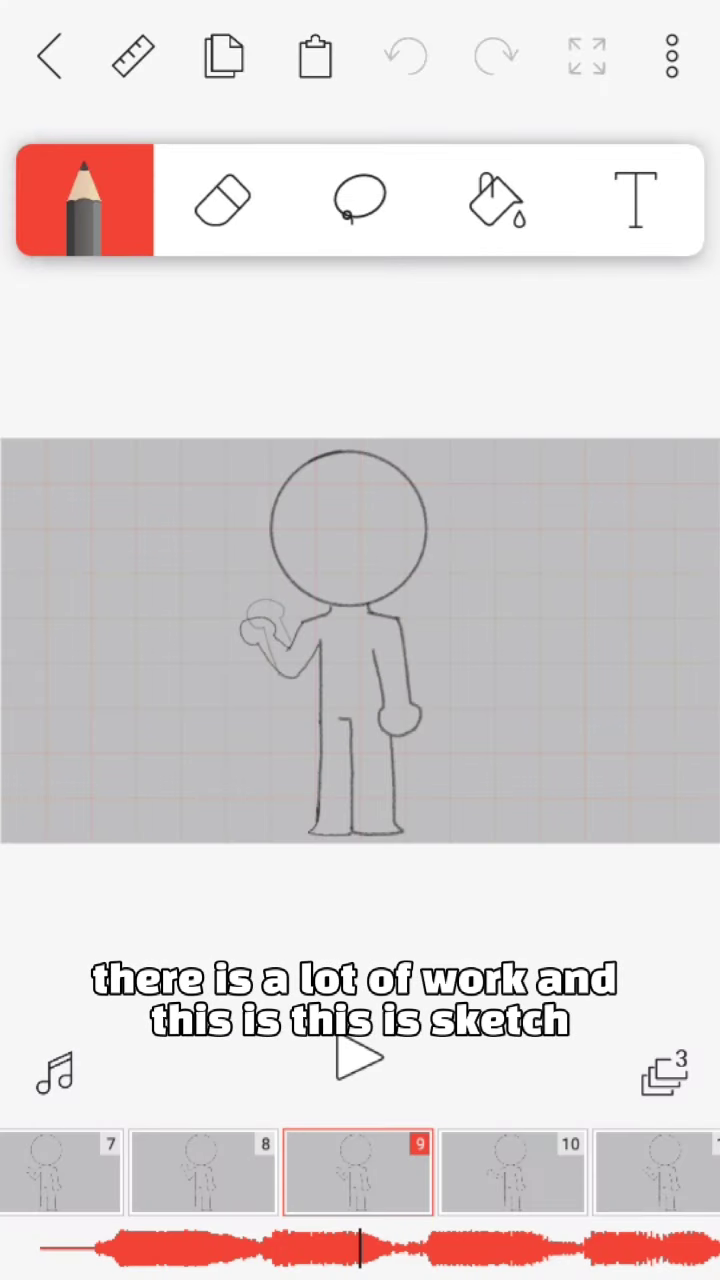
drag(200, 1175, 650, 1175)
click(664, 1075)
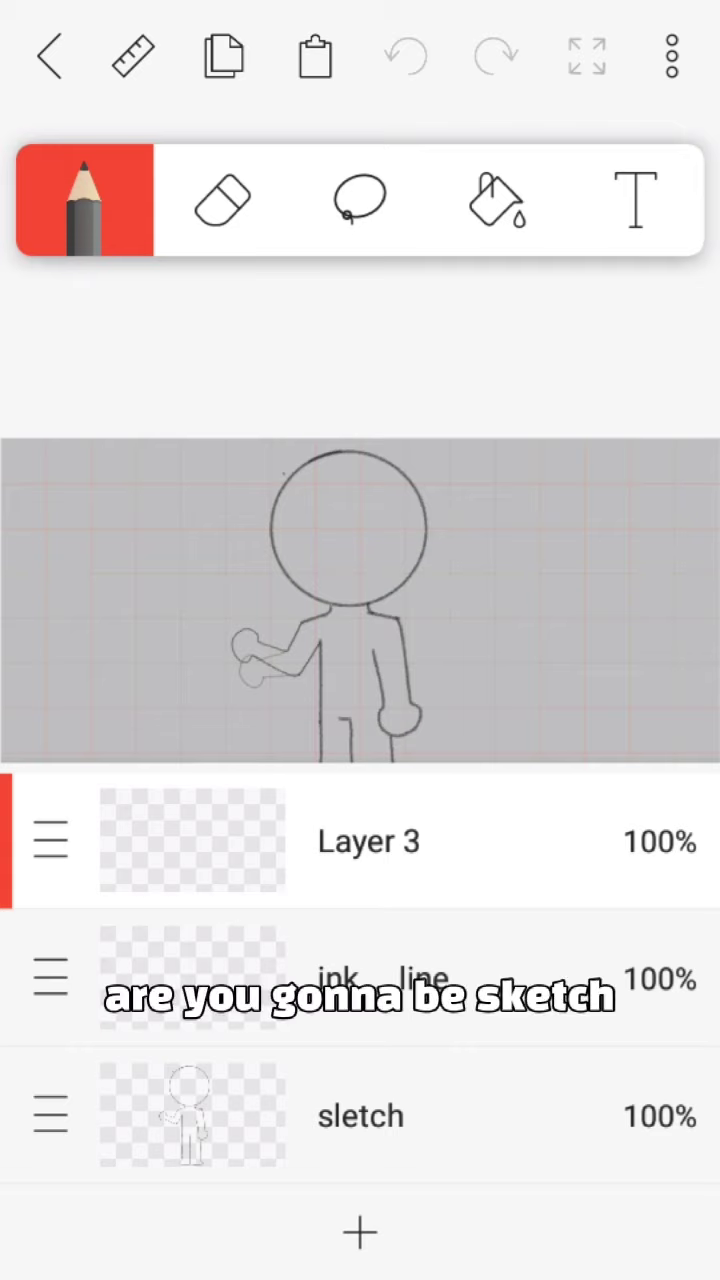
- Make sletch the working layer and play the animation from frame 6 to 18
click(360, 1115)
key(Escape)
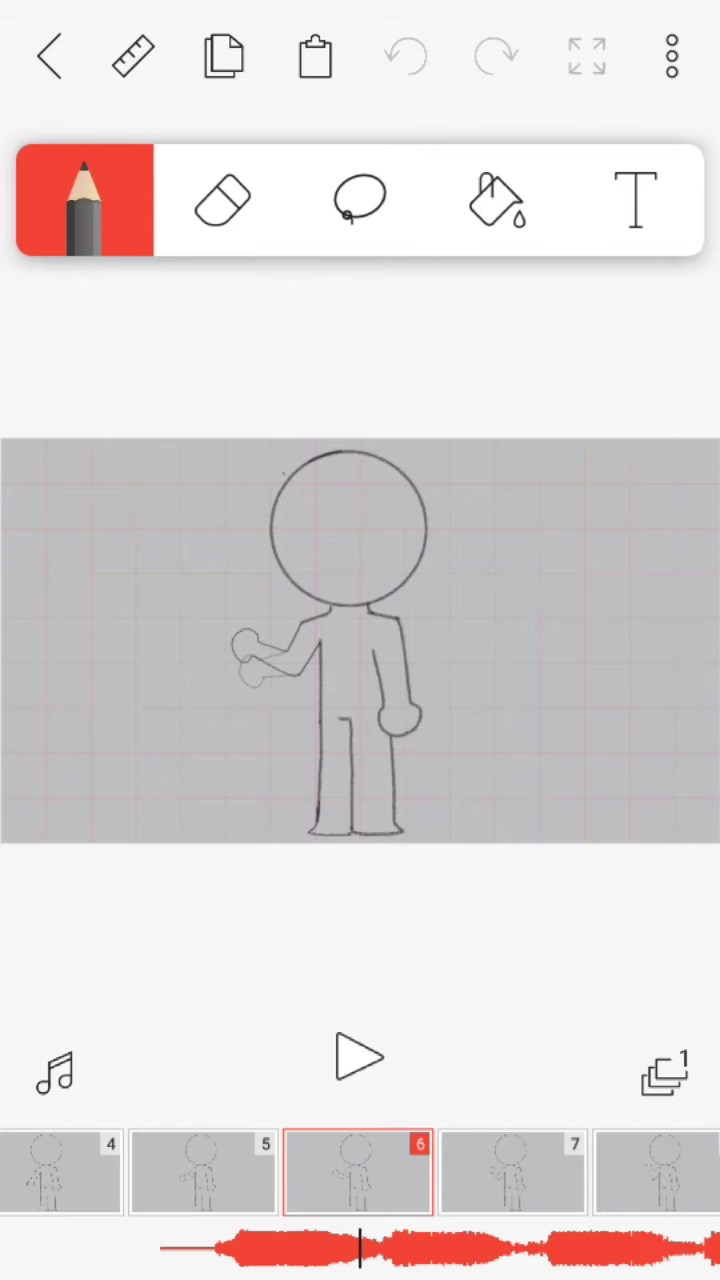
click(359, 1057)
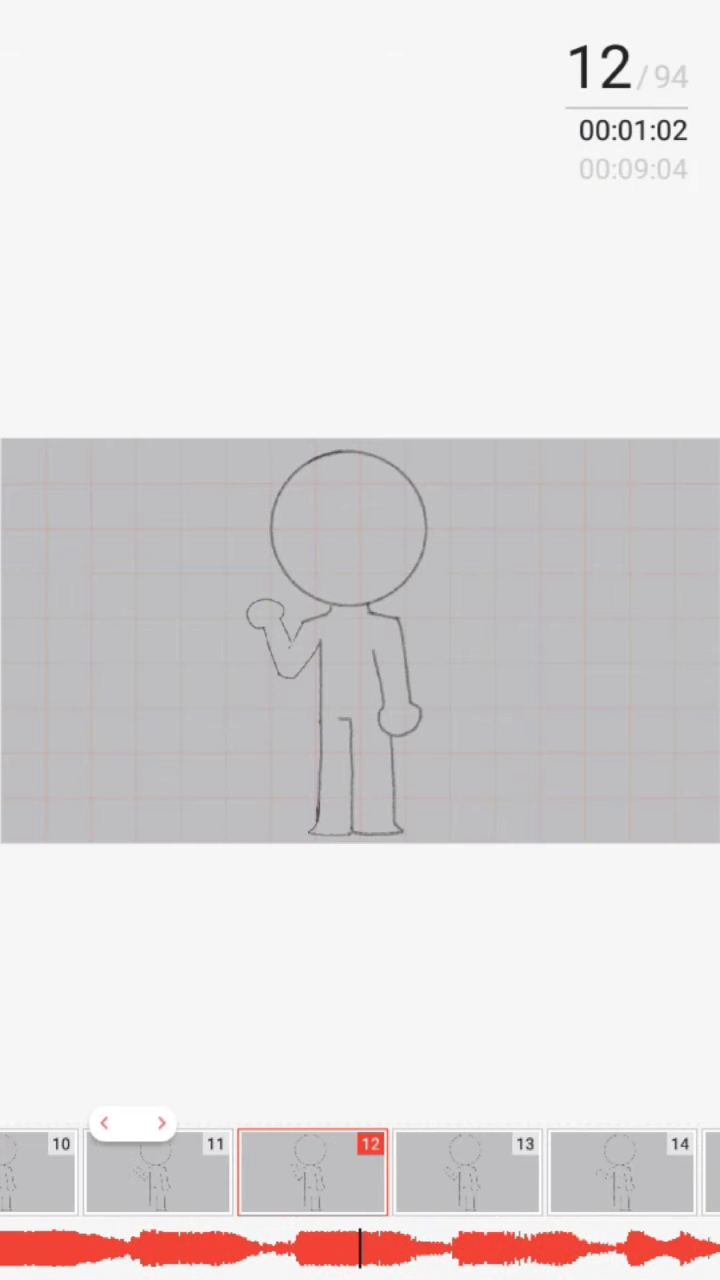
click(359, 1057)
- Scroll through the soundtrack timeline to frame 79, then close it
click(40, 1073)
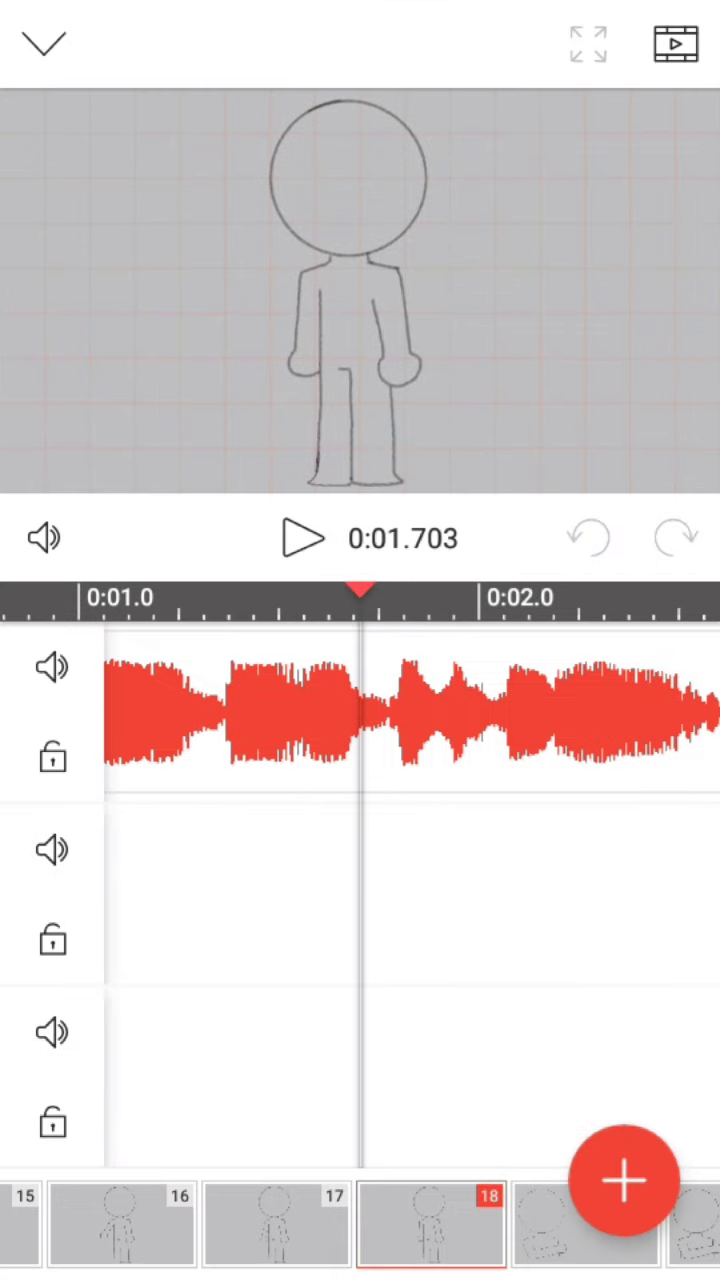
drag(251, 994, 127, 1001)
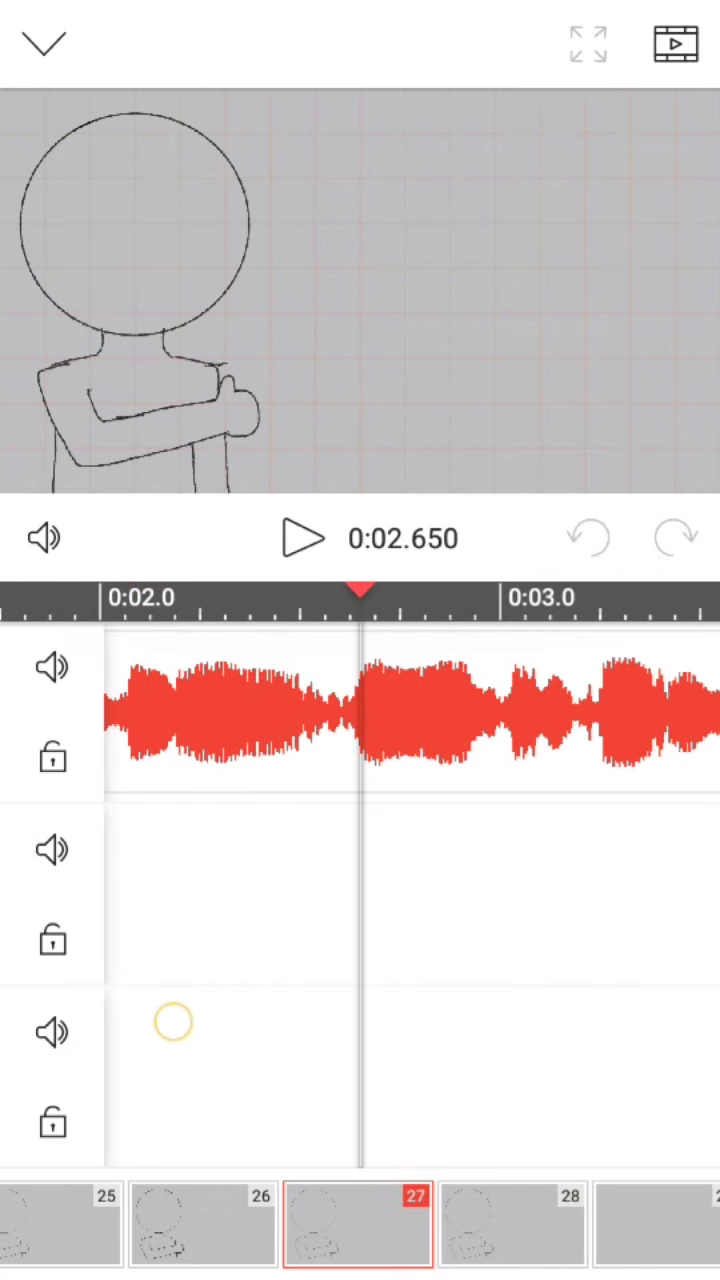
drag(171, 1020, 110, 1018)
drag(177, 1024, 115, 1020)
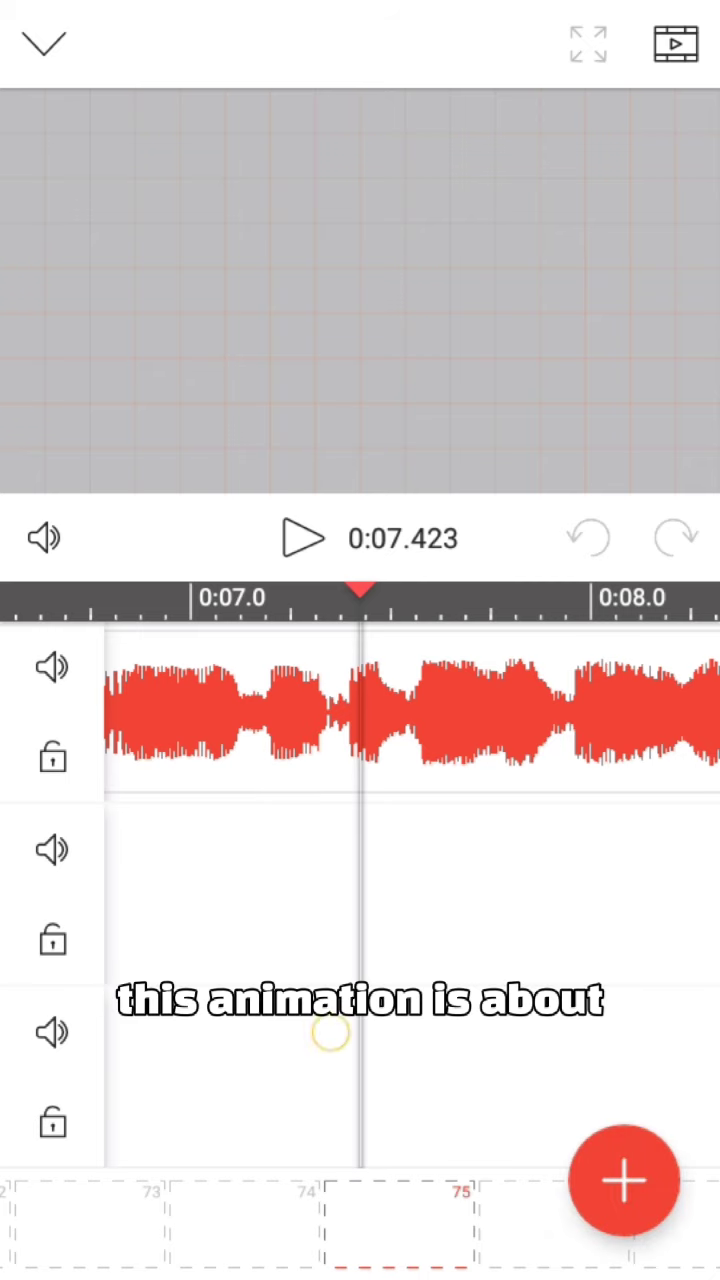
drag(330, 1032, 150, 1030)
drag(200, 1025, 380, 1025)
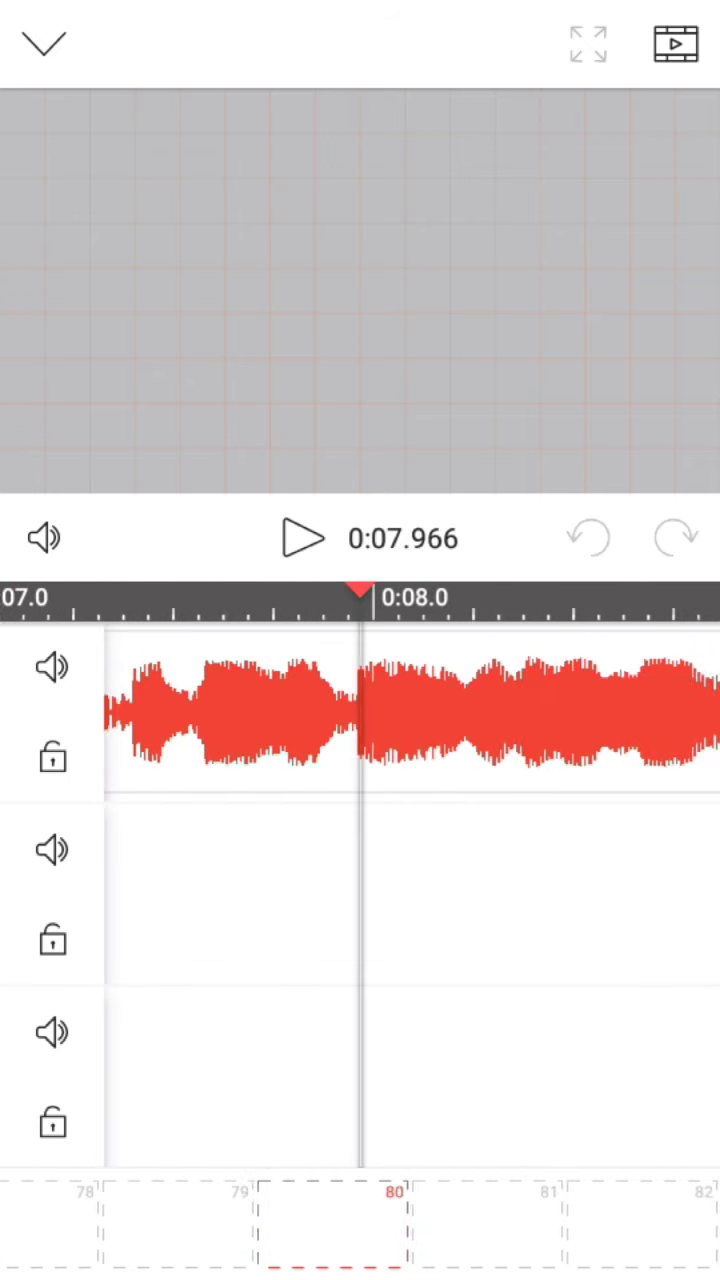
click(44, 42)
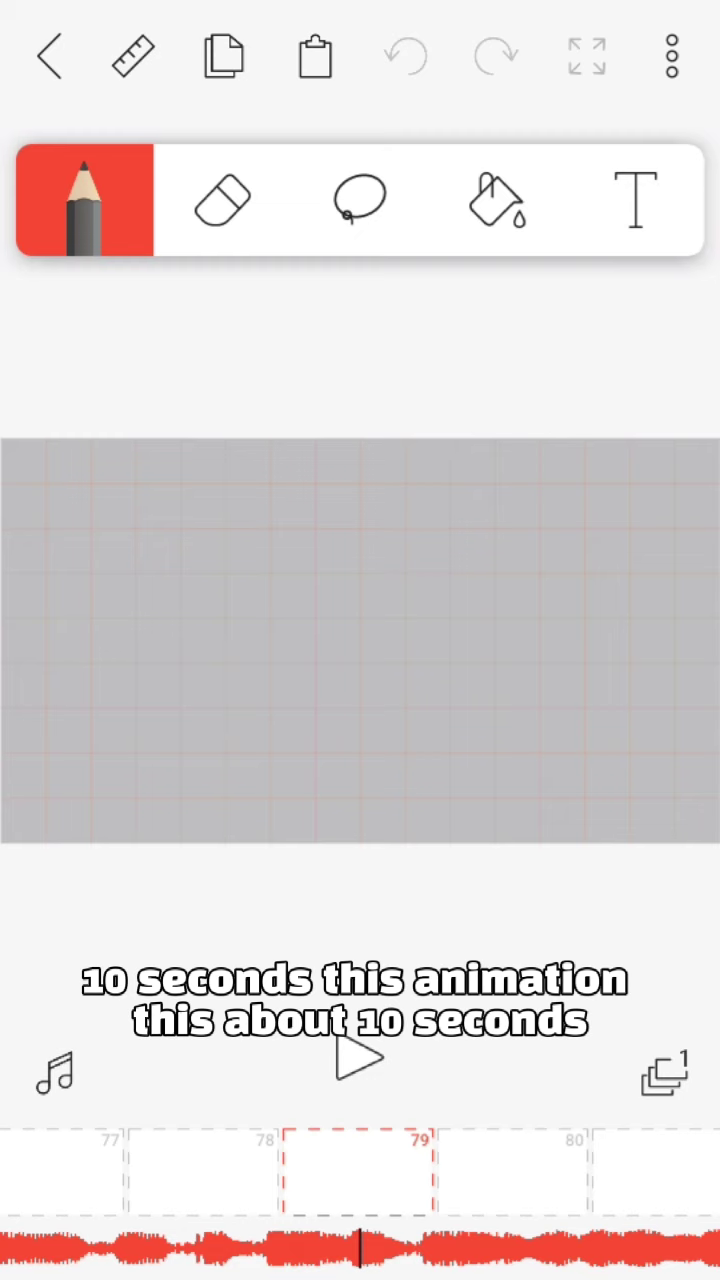
- Return to the last walking pose on frame 64 and hide the soundtrack waveform
drag(357, 1180, 550, 1175)
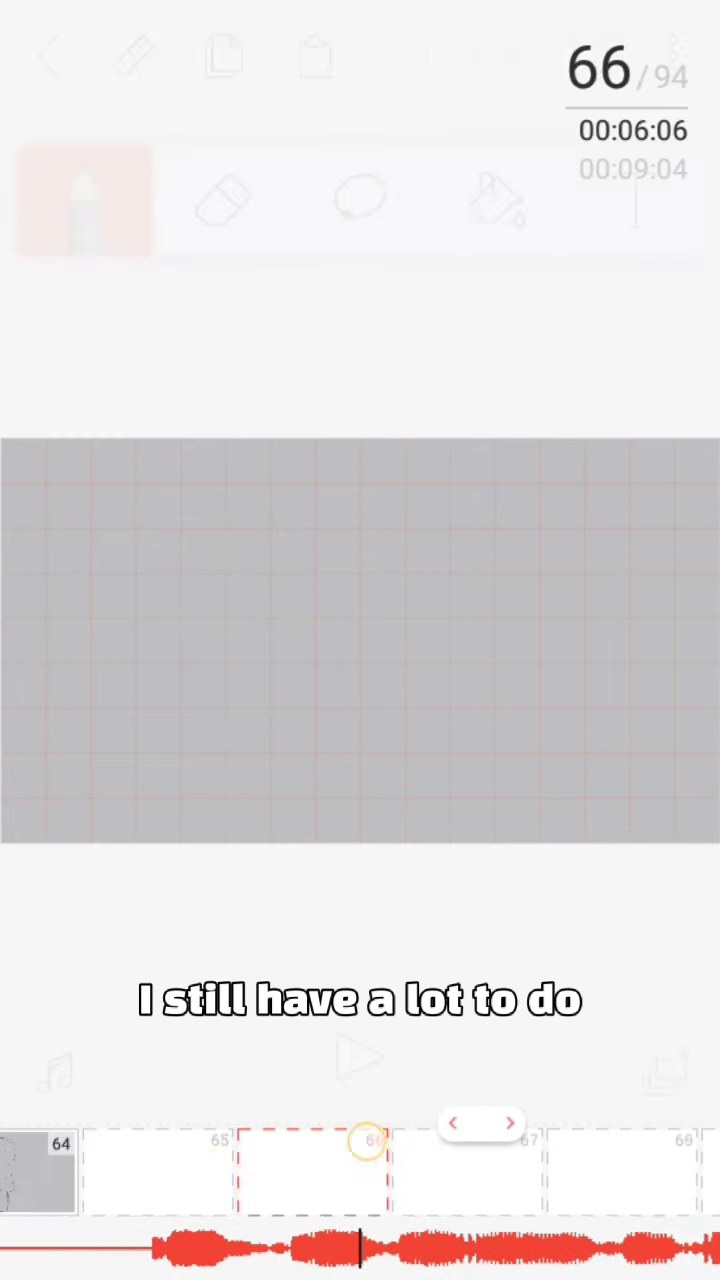
drag(363, 1163, 275, 1163)
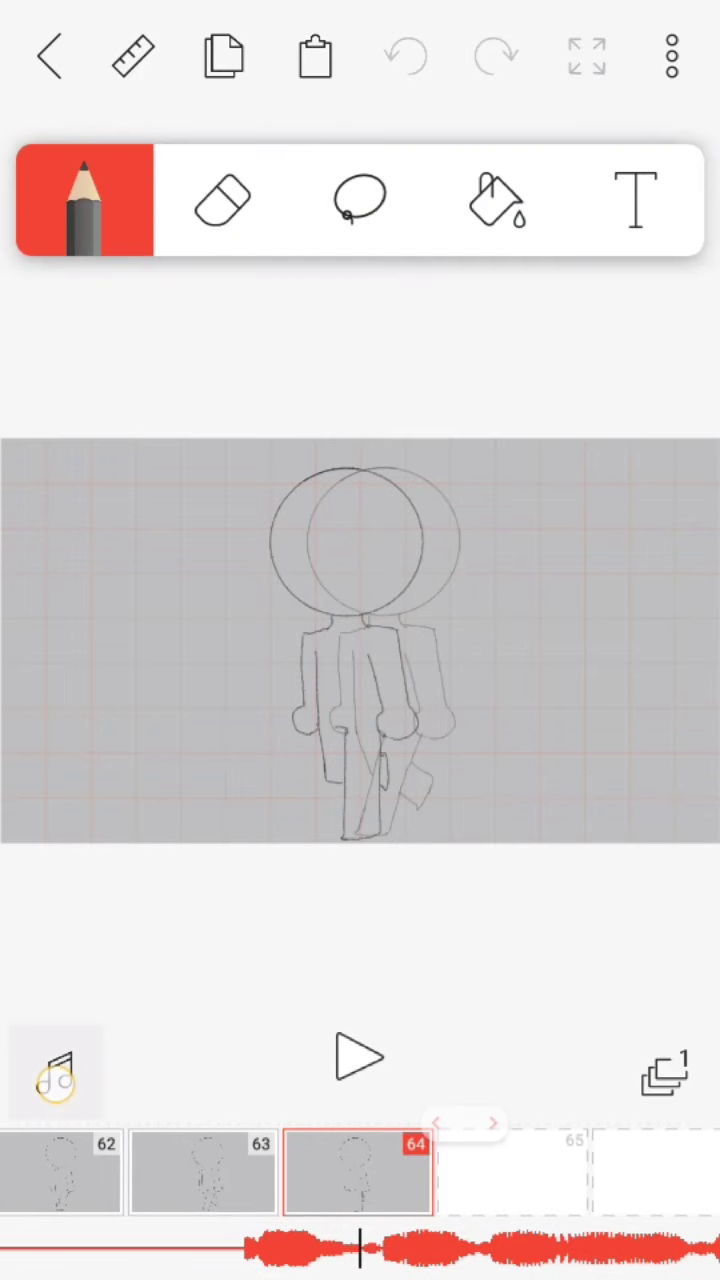
click(55, 1080)
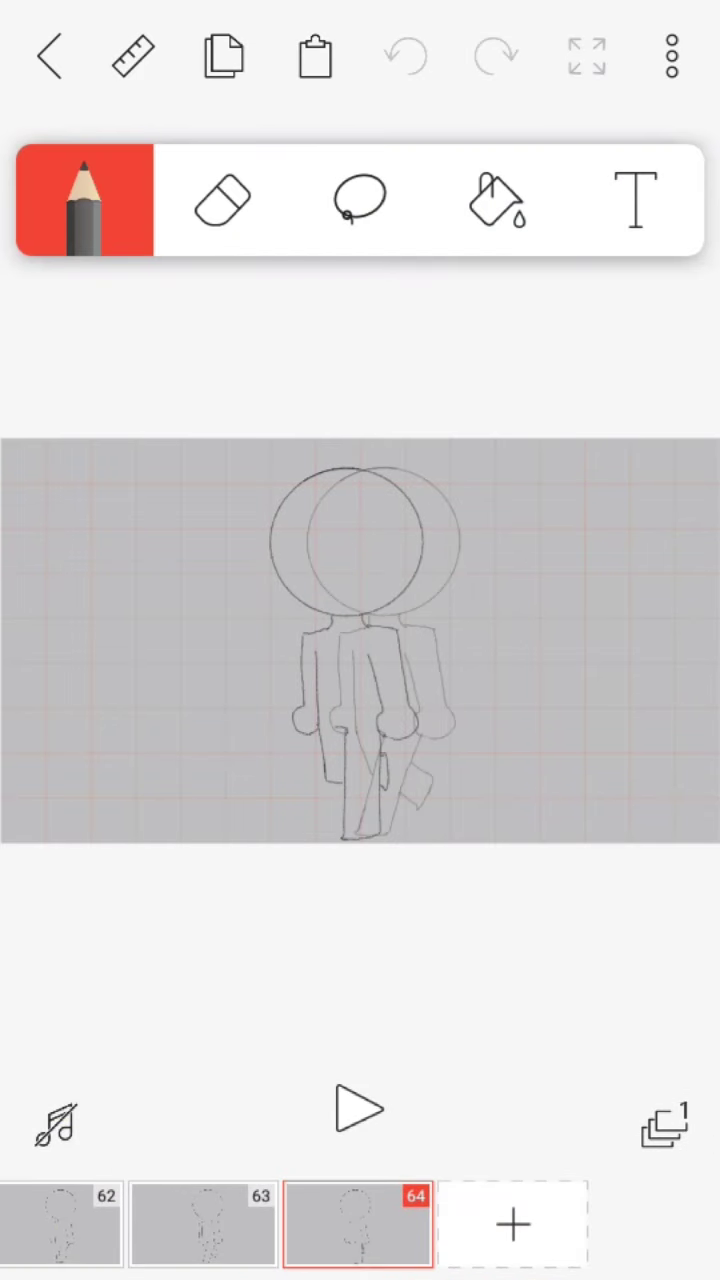
- Add a new blank frame 65 after frame 64
drag(200, 1225, 420, 1225)
drag(126, 1140, 60, 1140)
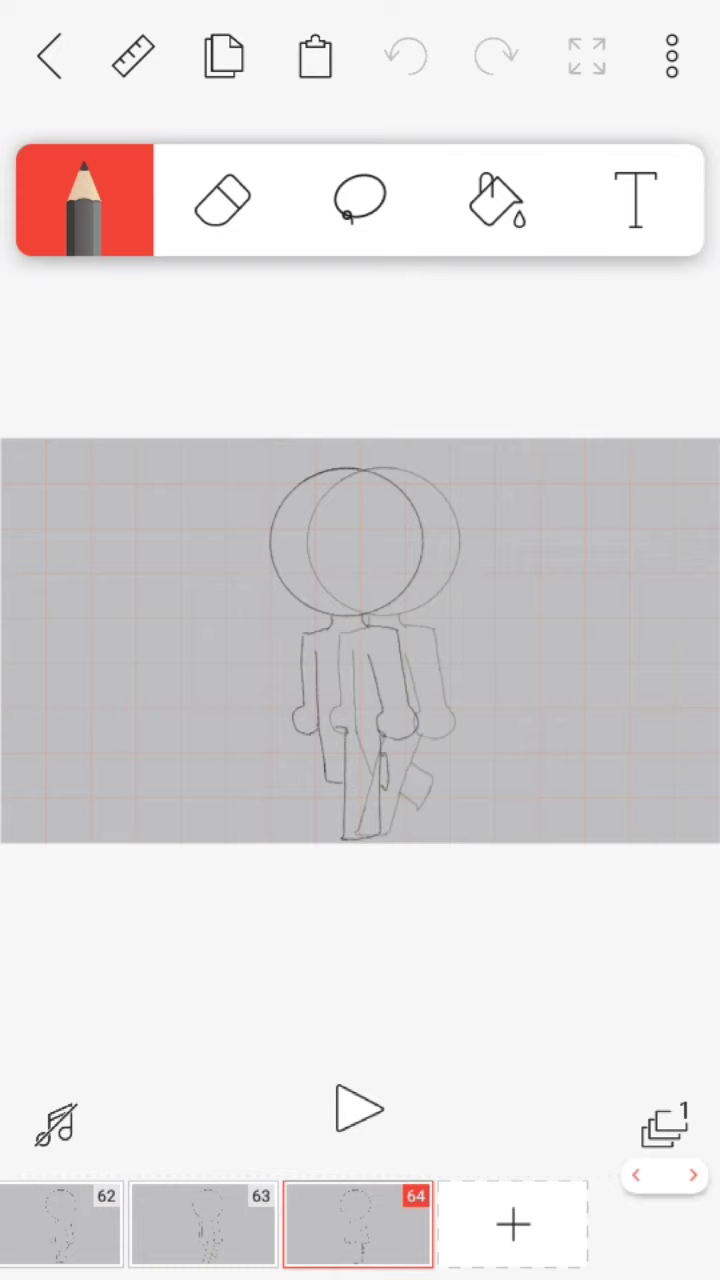
click(493, 1222)
mouse_move(163, 1233)
mouse_down()
mouse_move(369, 1177)
mouse_move(177, 1120)
mouse_up()
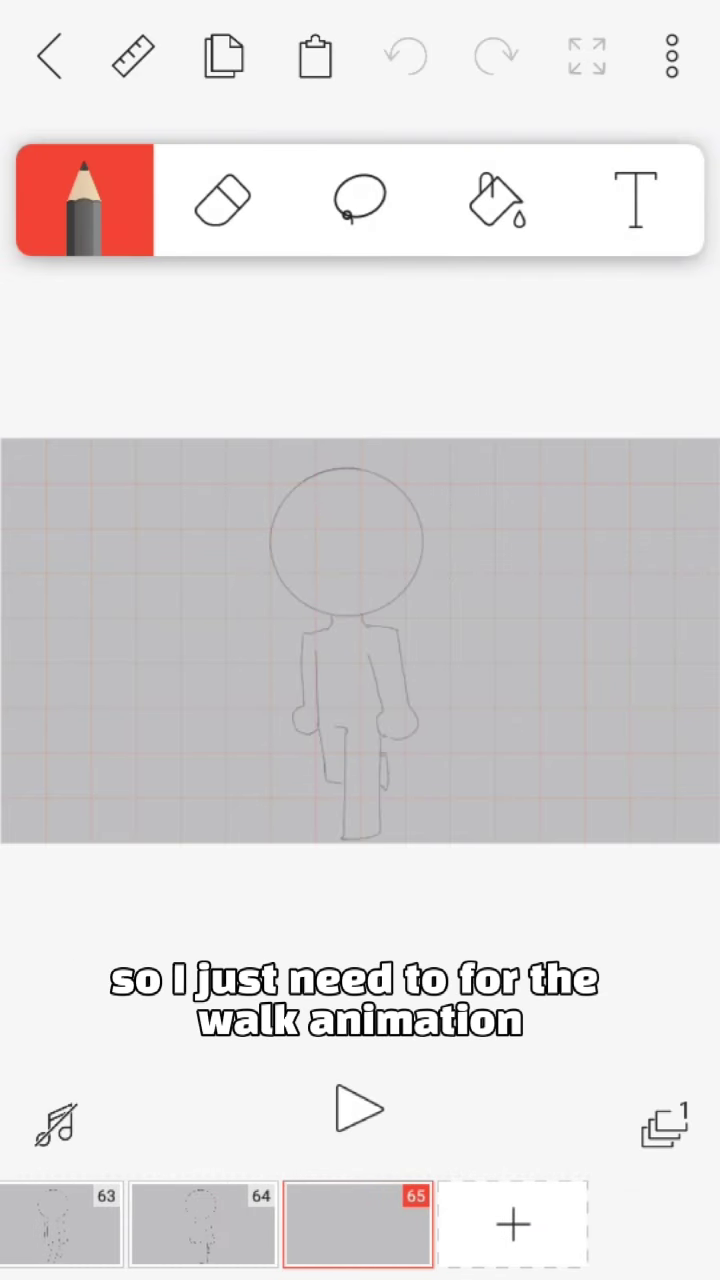
- Step back through frames 64 to 61 looking for a matching earlier walking pose
click(203, 1225)
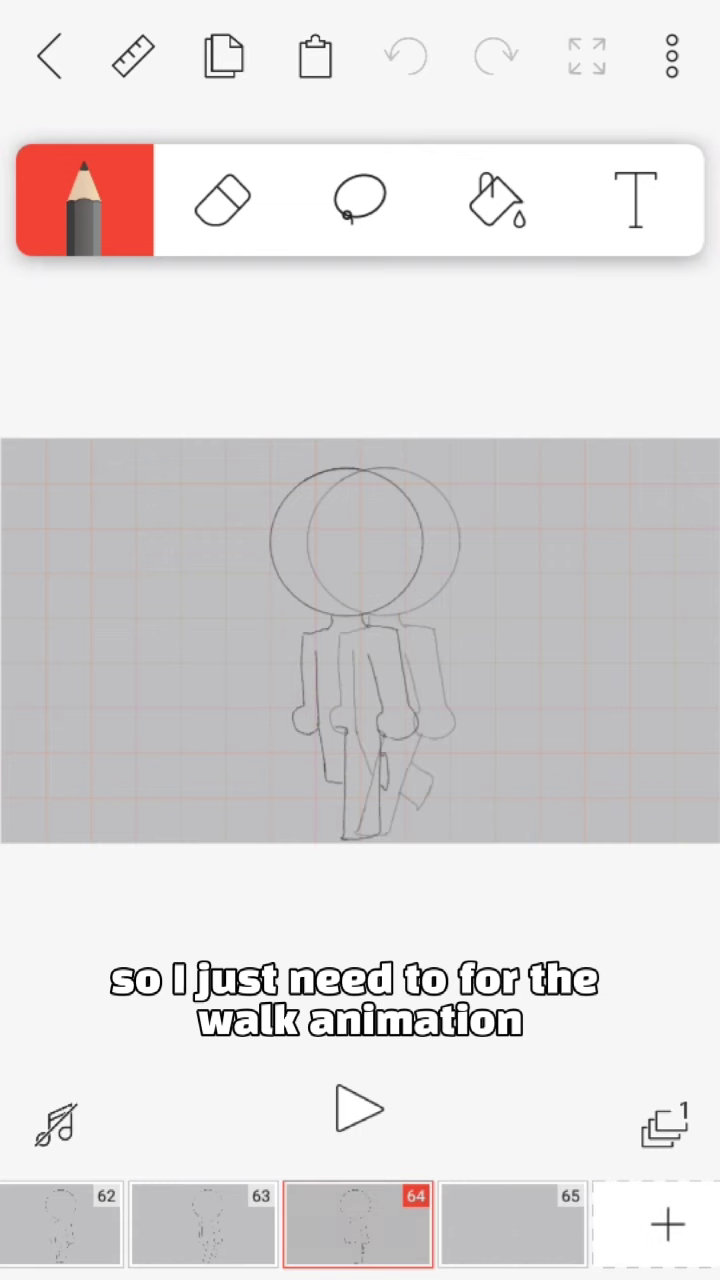
click(200, 1214)
click(216, 1218)
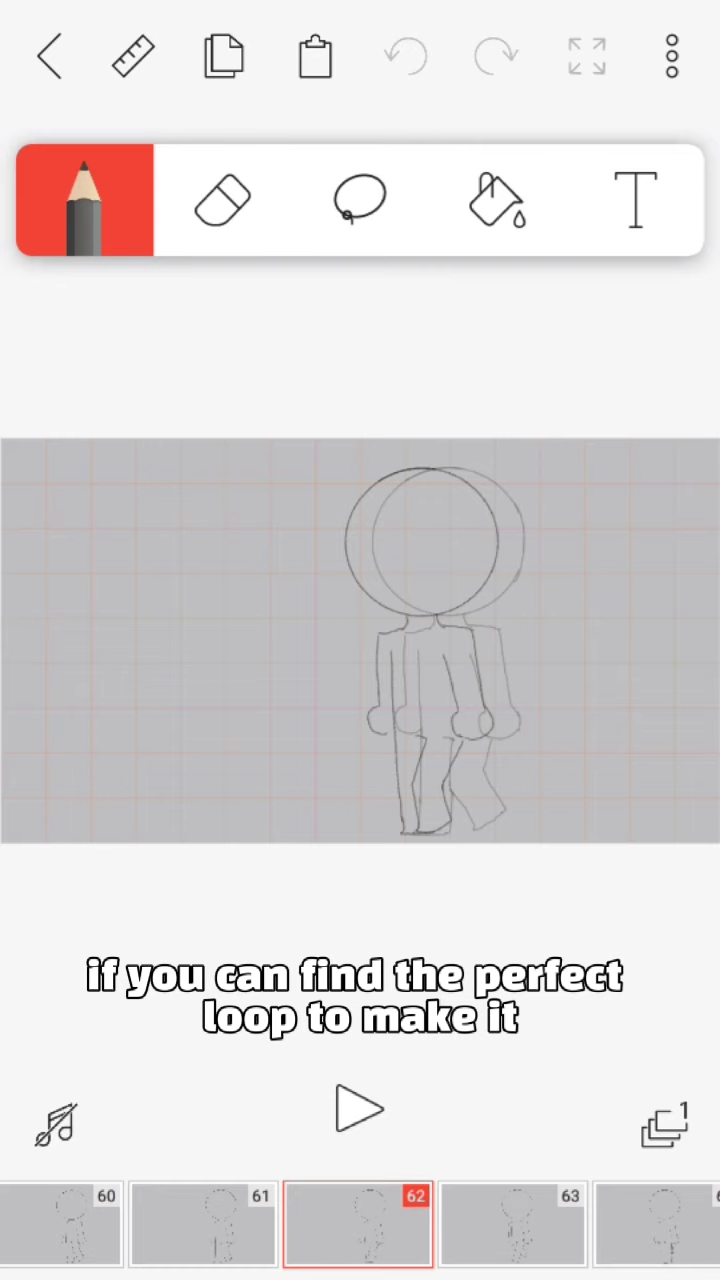
click(205, 1220)
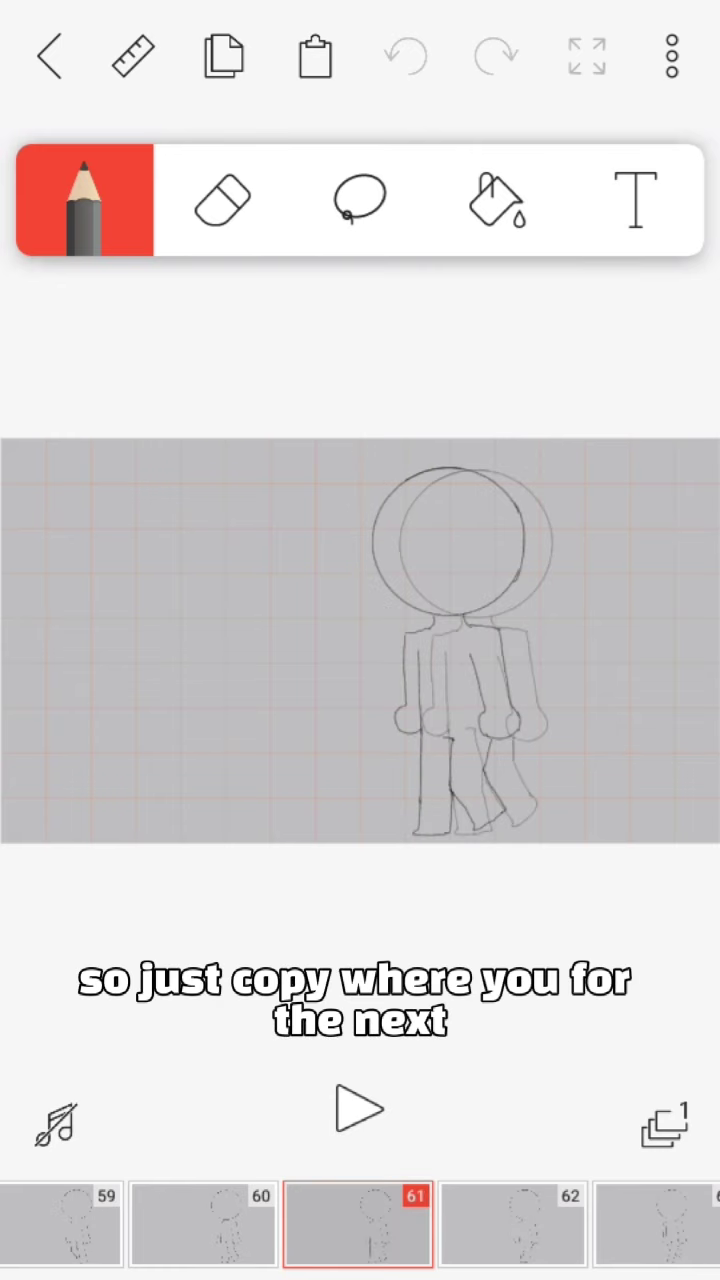
click(209, 1223)
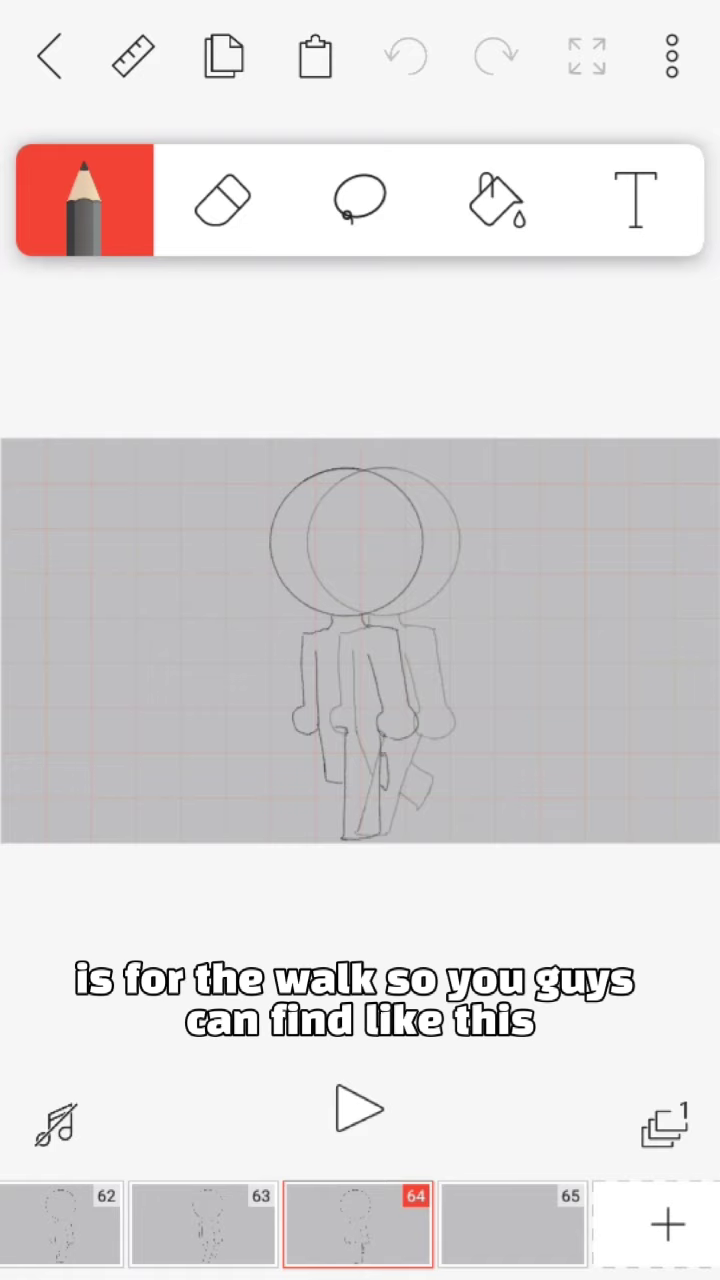
click(197, 1224)
mouse_move(232, 1227)
mouse_down()
mouse_move(314, 1208)
mouse_move(540, 1194)
mouse_move(637, 1157)
mouse_move(429, 1194)
mouse_move(500, 1180)
mouse_up()
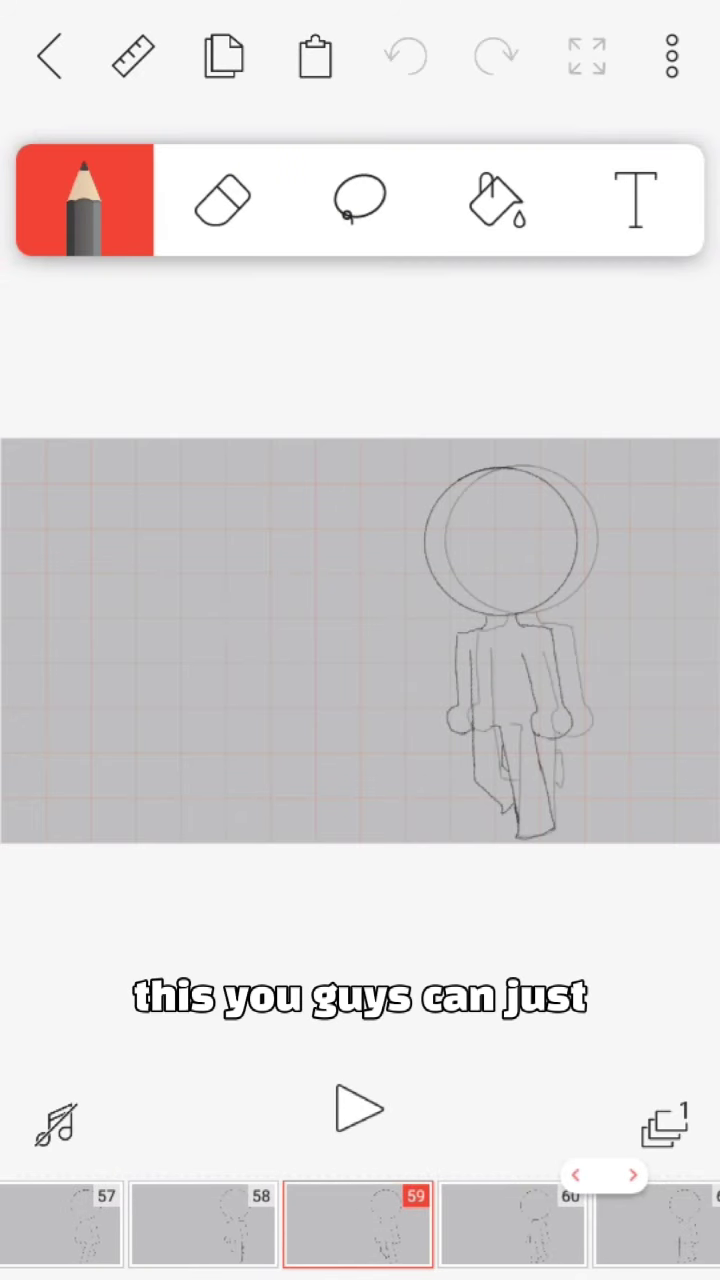
- Lasso the frame-59 stick figure, paste it onto frame 65 and centre it on the canvas
click(360, 199)
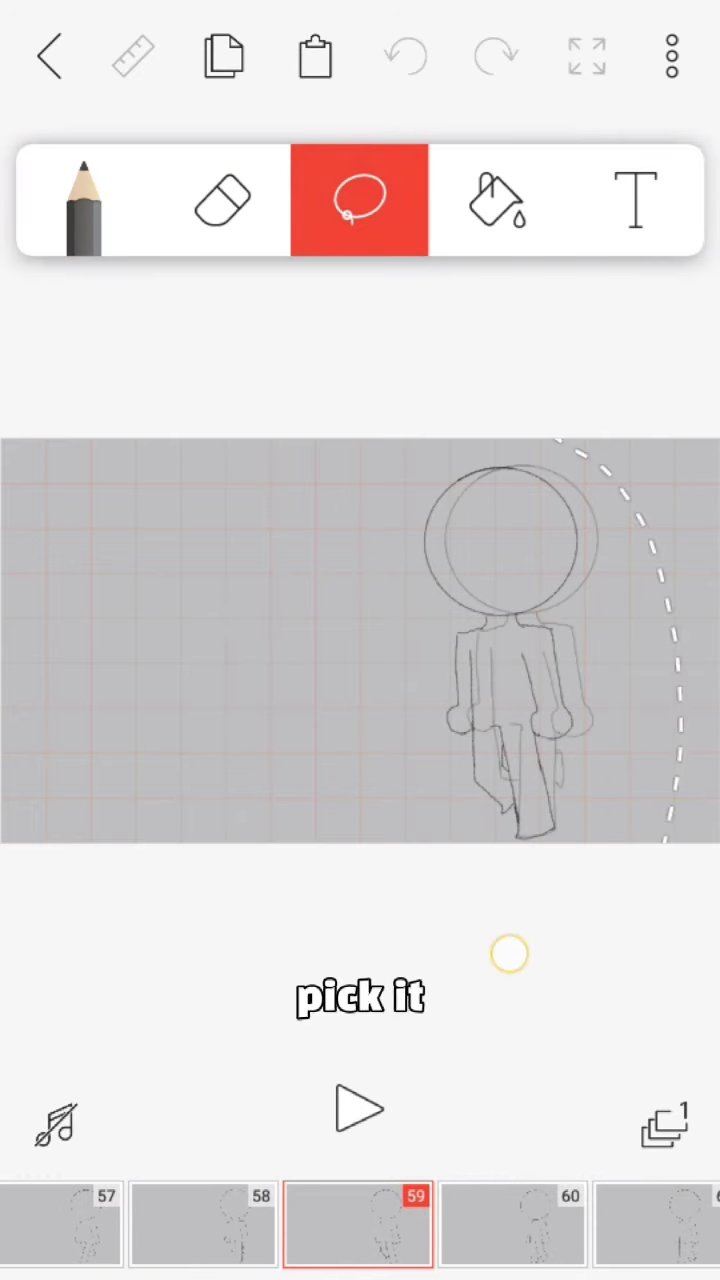
drag(435, 459, 528, 437)
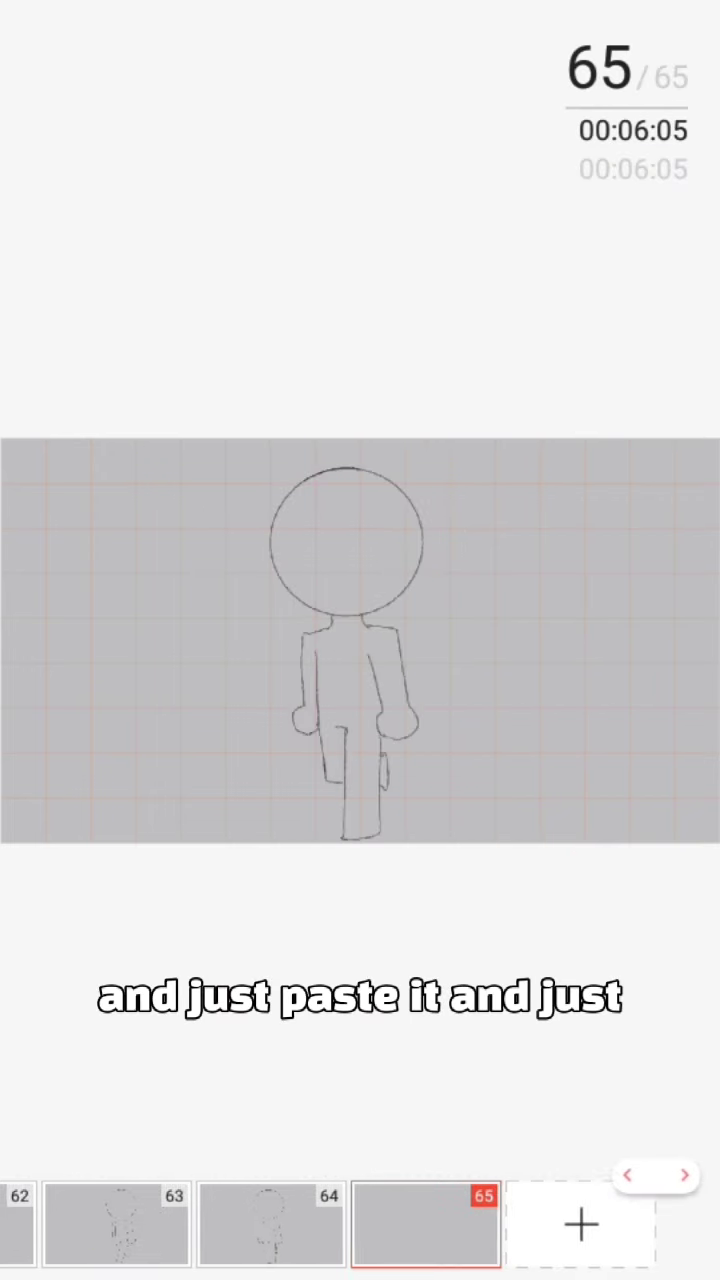
click(315, 57)
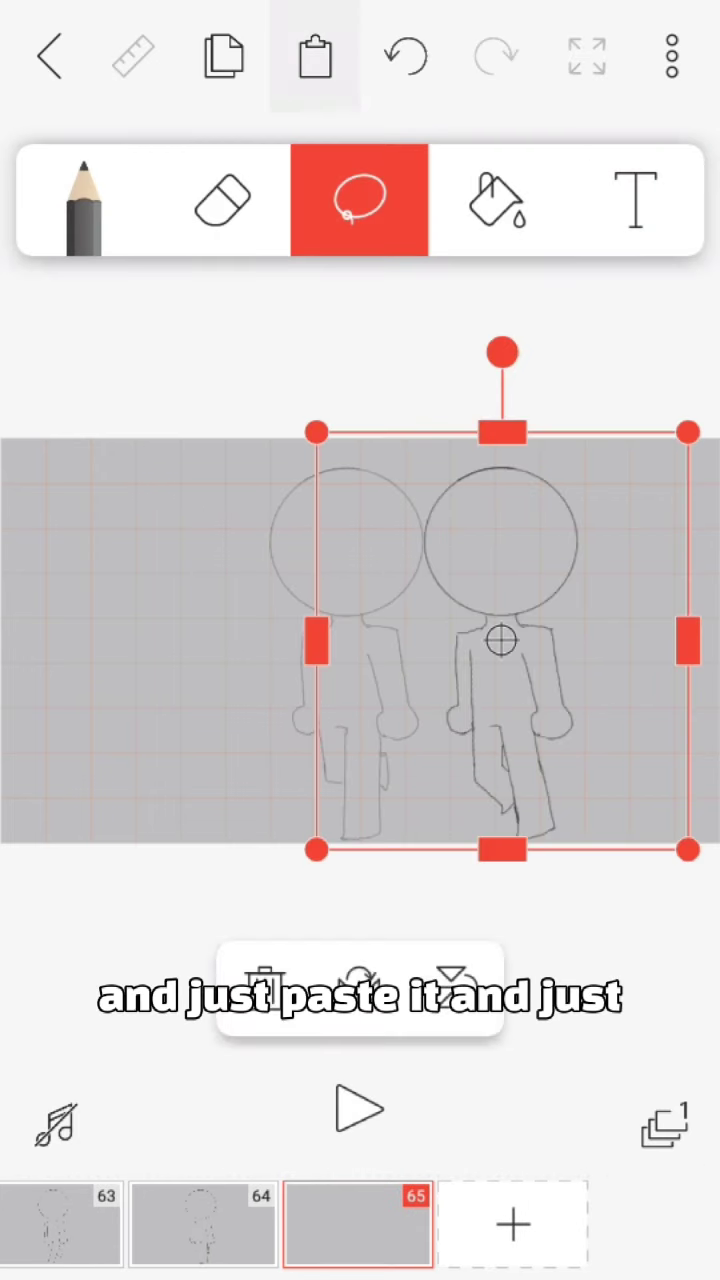
mouse_move(430, 755)
mouse_down()
mouse_move(323, 746)
mouse_move(274, 731)
mouse_move(240, 745)
mouse_up()
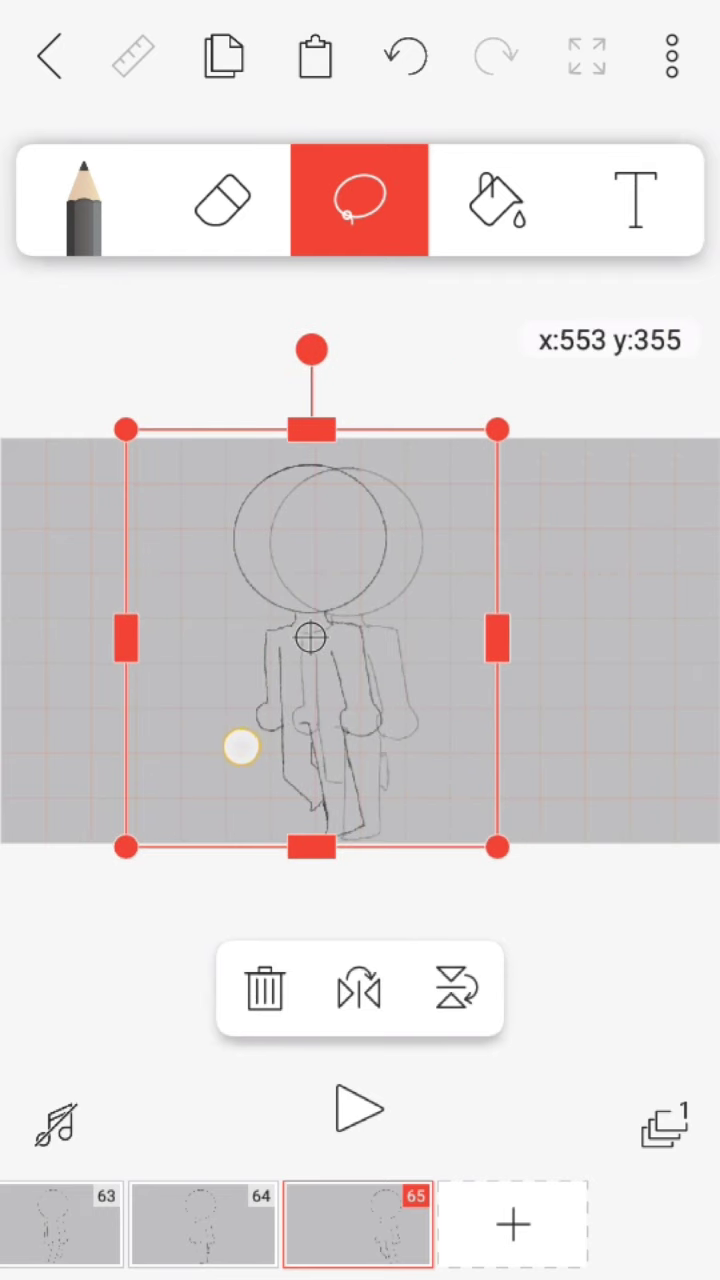
- Commit the pasted figure on frame 65 and scrub back to the walking pose on frame 55
click(150, 952)
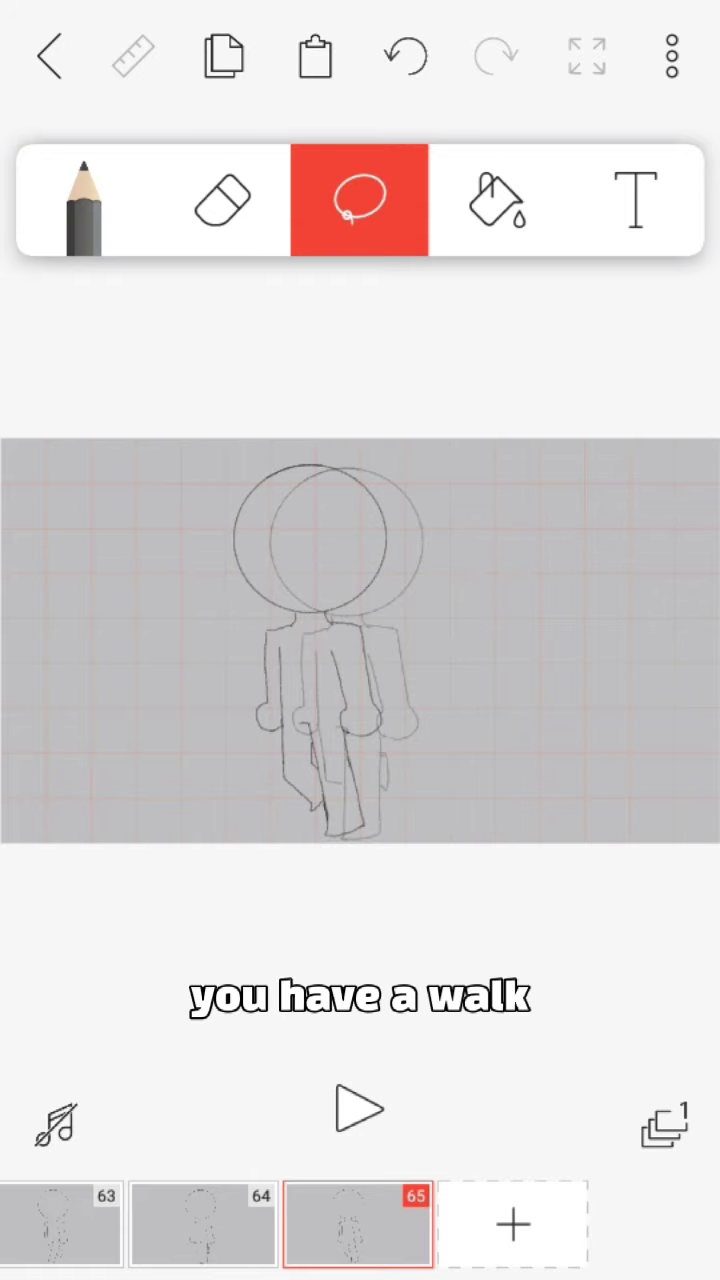
mouse_move(150, 1222)
mouse_down()
mouse_move(251, 1209)
mouse_move(186, 1194)
mouse_move(470, 1190)
mouse_up()
drag(290, 1190, 434, 1191)
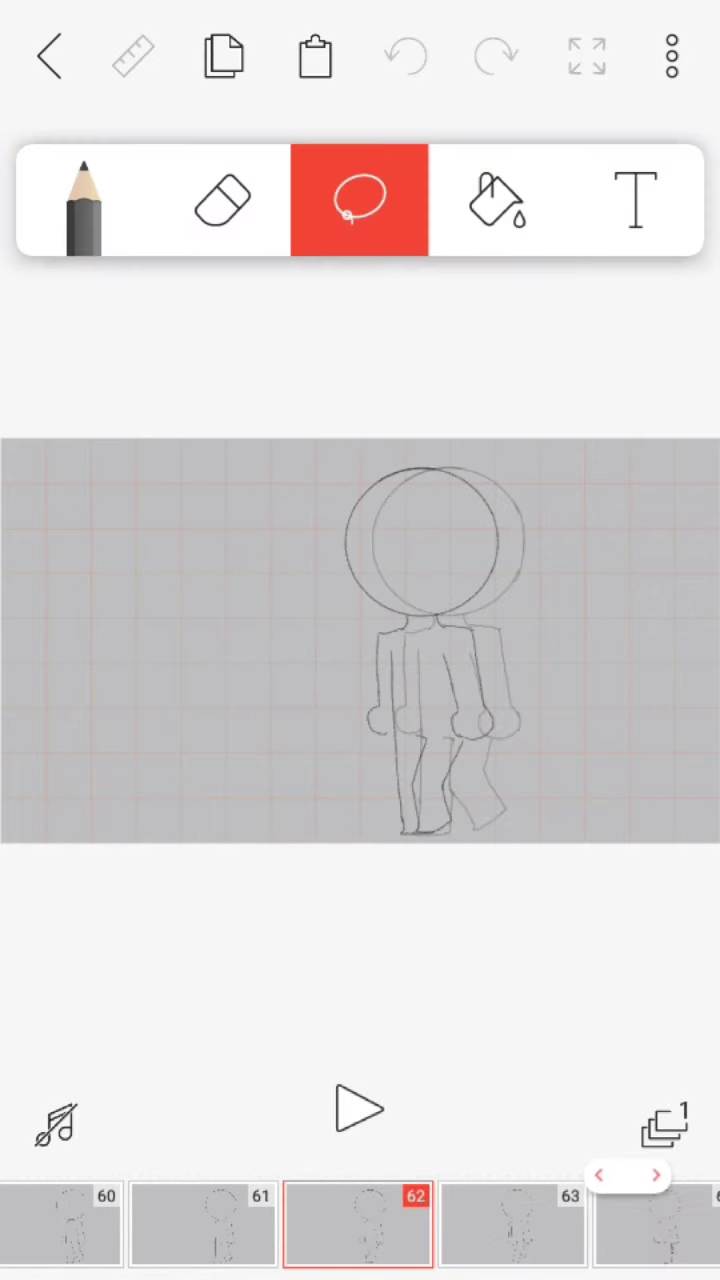
drag(300, 1208, 448, 1208)
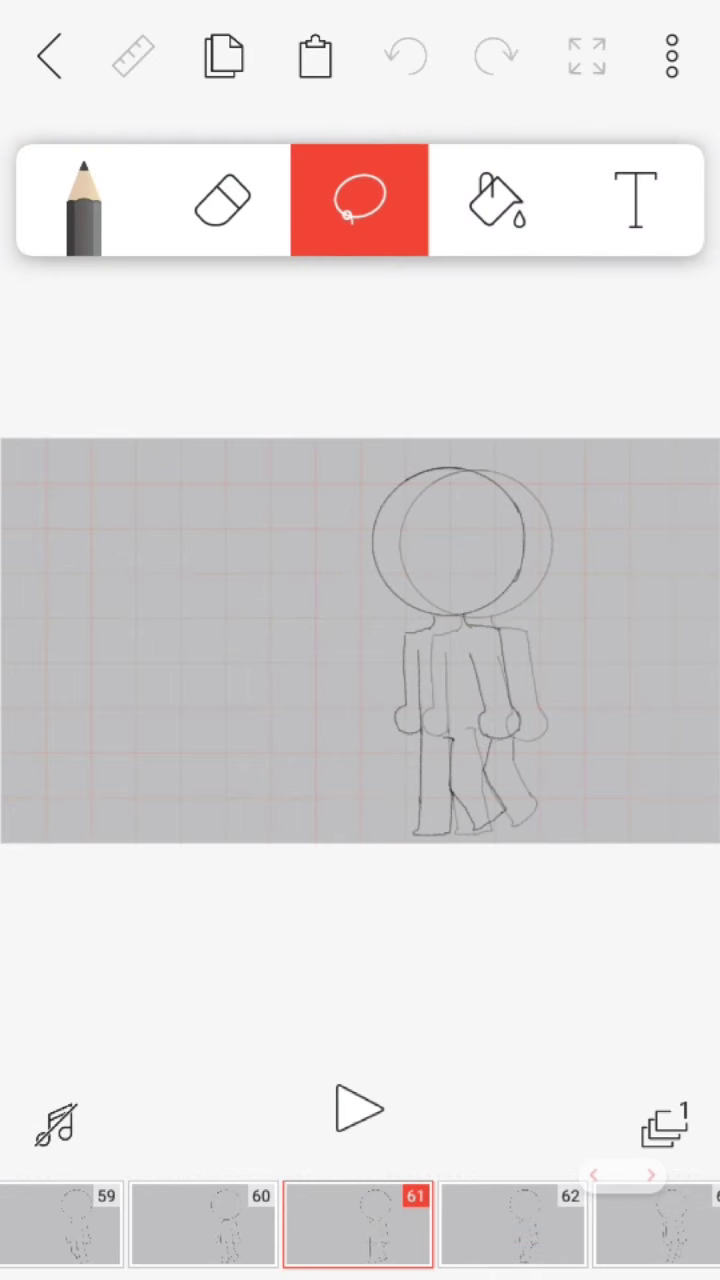
drag(200, 1210, 620, 1210)
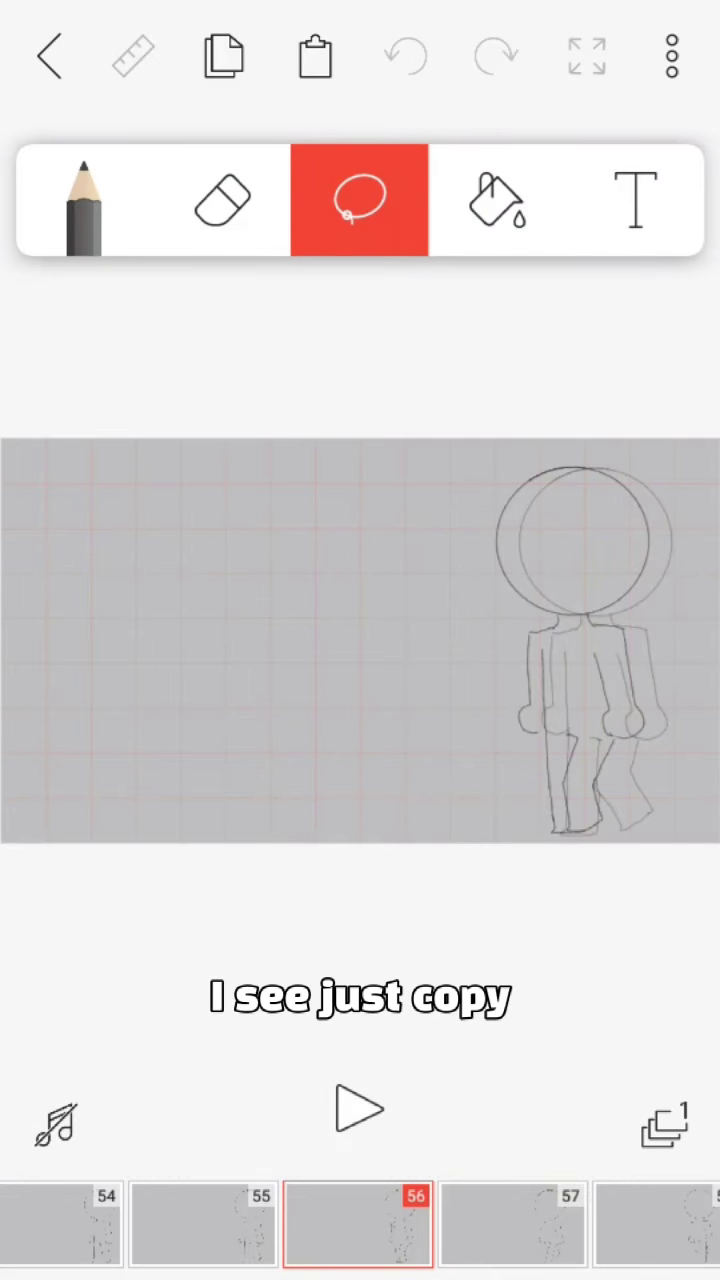
drag(194, 1226, 352, 1196)
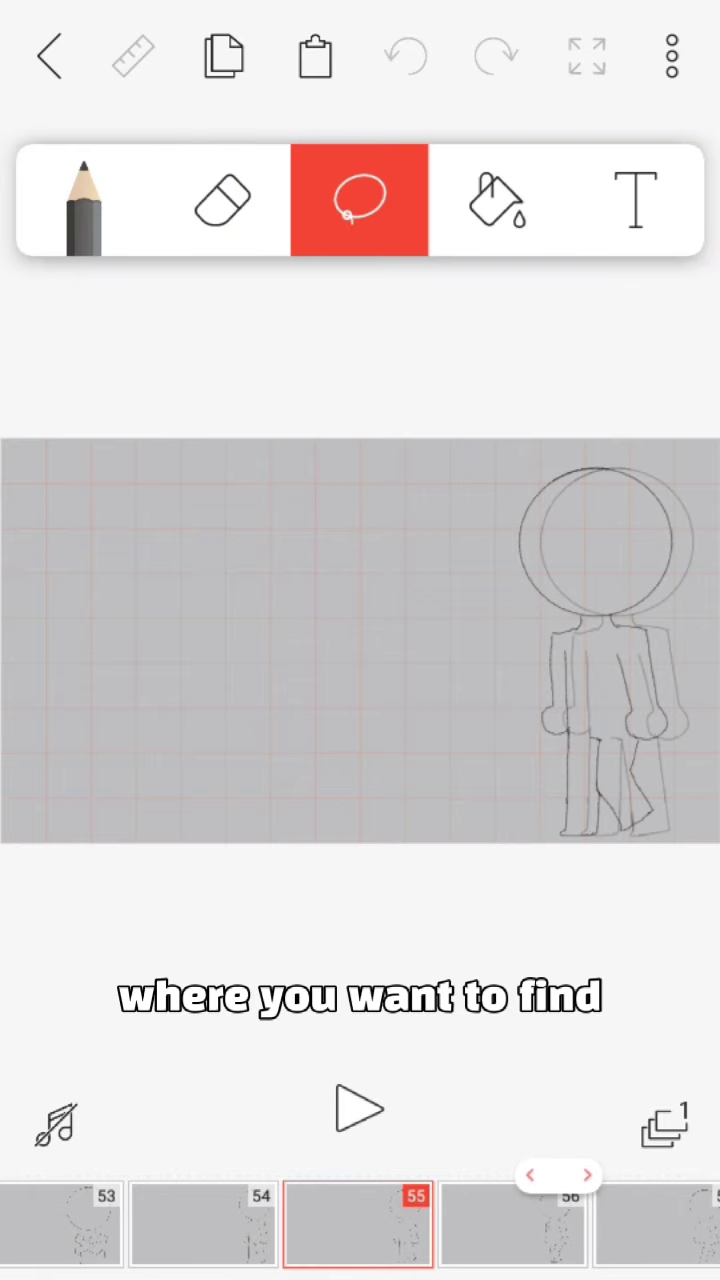
mouse_move(226, 1214)
mouse_down()
mouse_move(374, 1211)
mouse_move(286, 1200)
mouse_up()
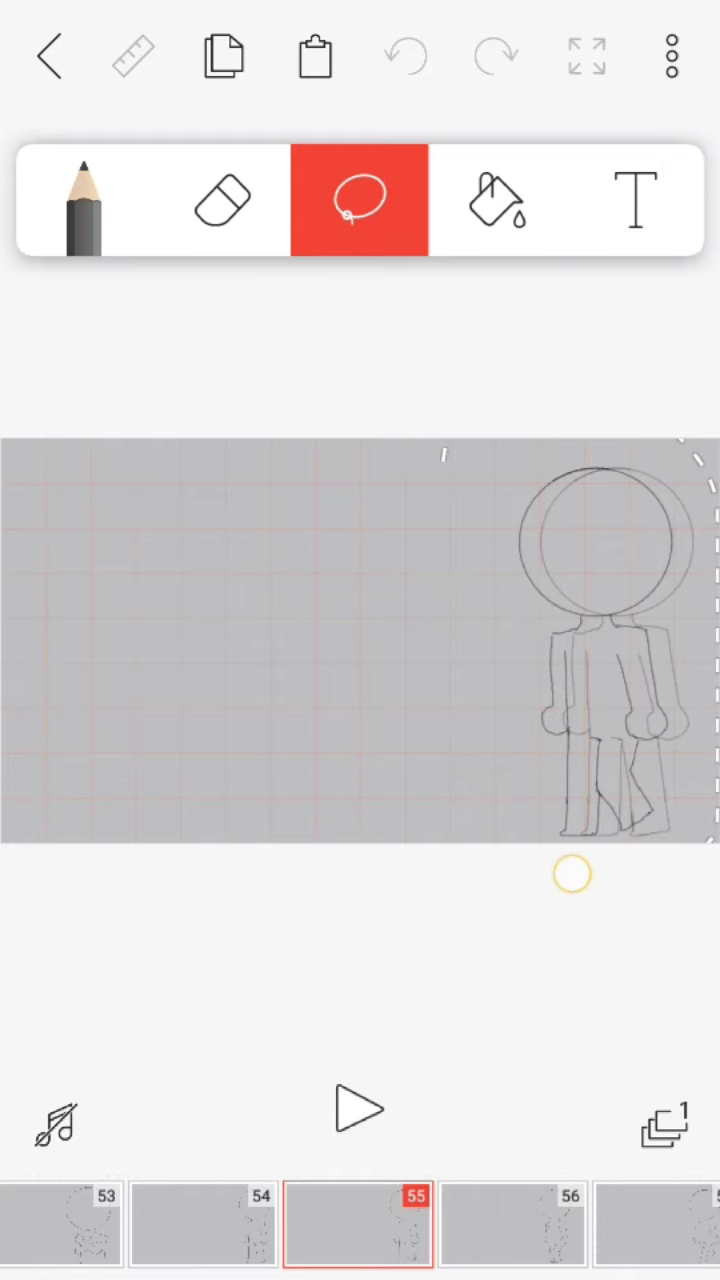
- Copy the frame-55 figure onto frame 66, sliding it left over frame 65's pose
drag(572, 874, 451, 389)
click(224, 56)
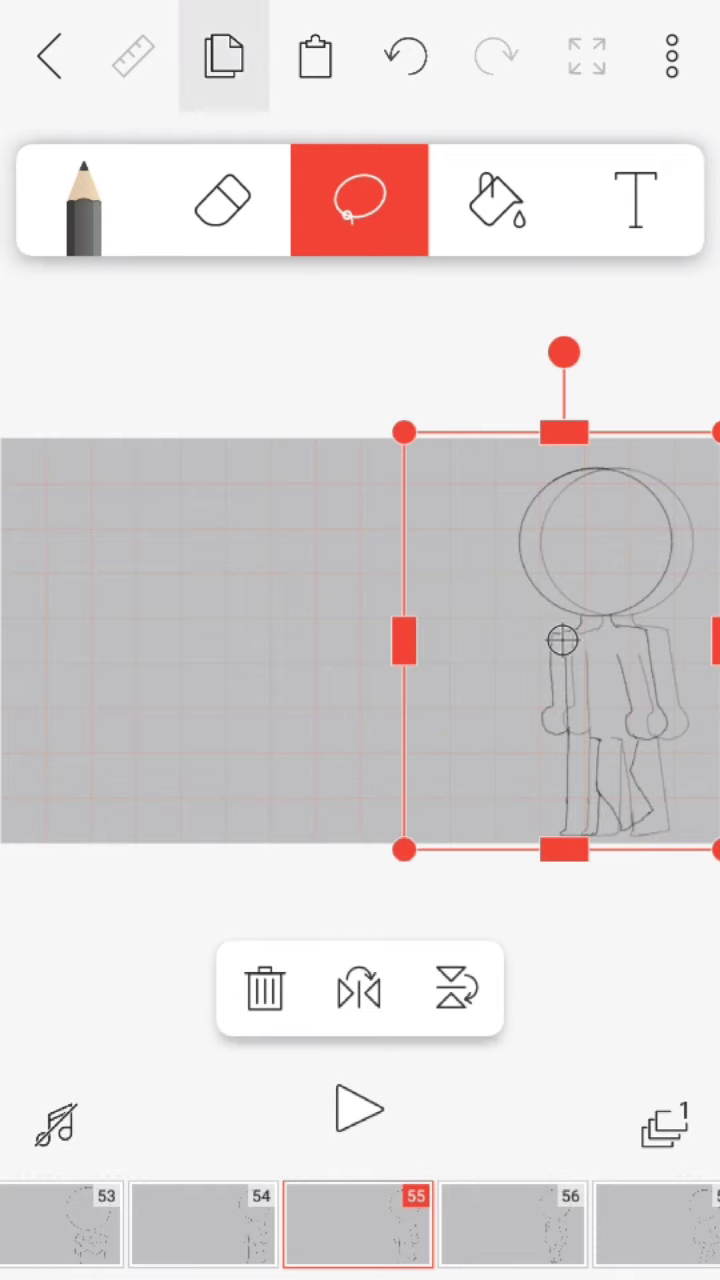
drag(500, 1220, 100, 1220)
drag(360, 1220, 194, 1249)
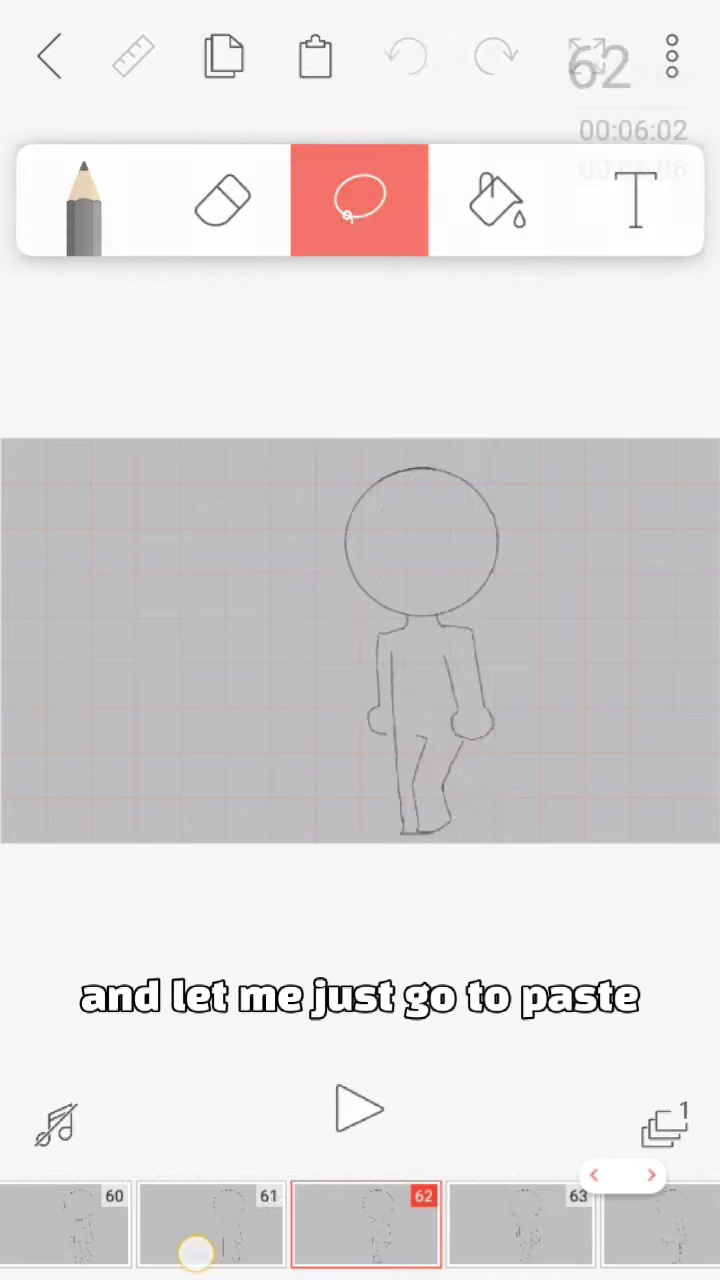
drag(450, 1209, 334, 1215)
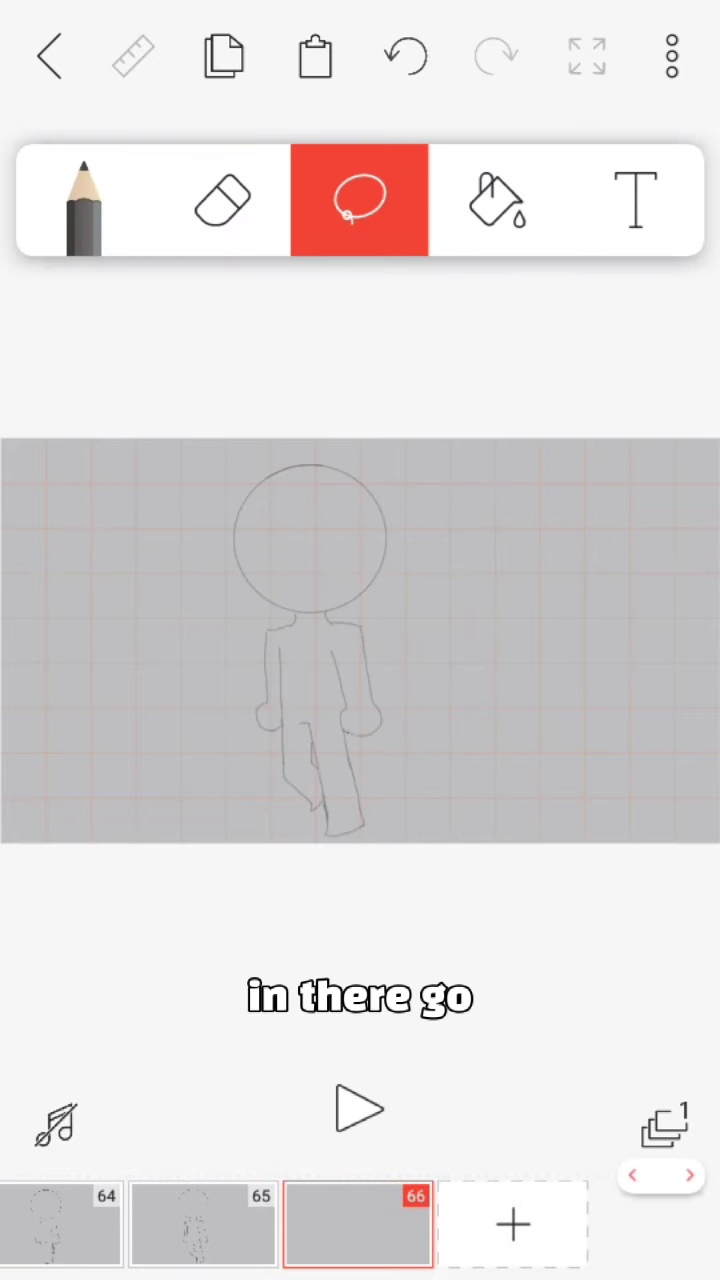
click(315, 56)
mouse_move(452, 764)
mouse_down()
mouse_move(298, 745)
mouse_move(218, 773)
mouse_move(185, 760)
mouse_move(186, 766)
mouse_move(163, 763)
mouse_move(157, 755)
mouse_move(160, 762)
mouse_up()
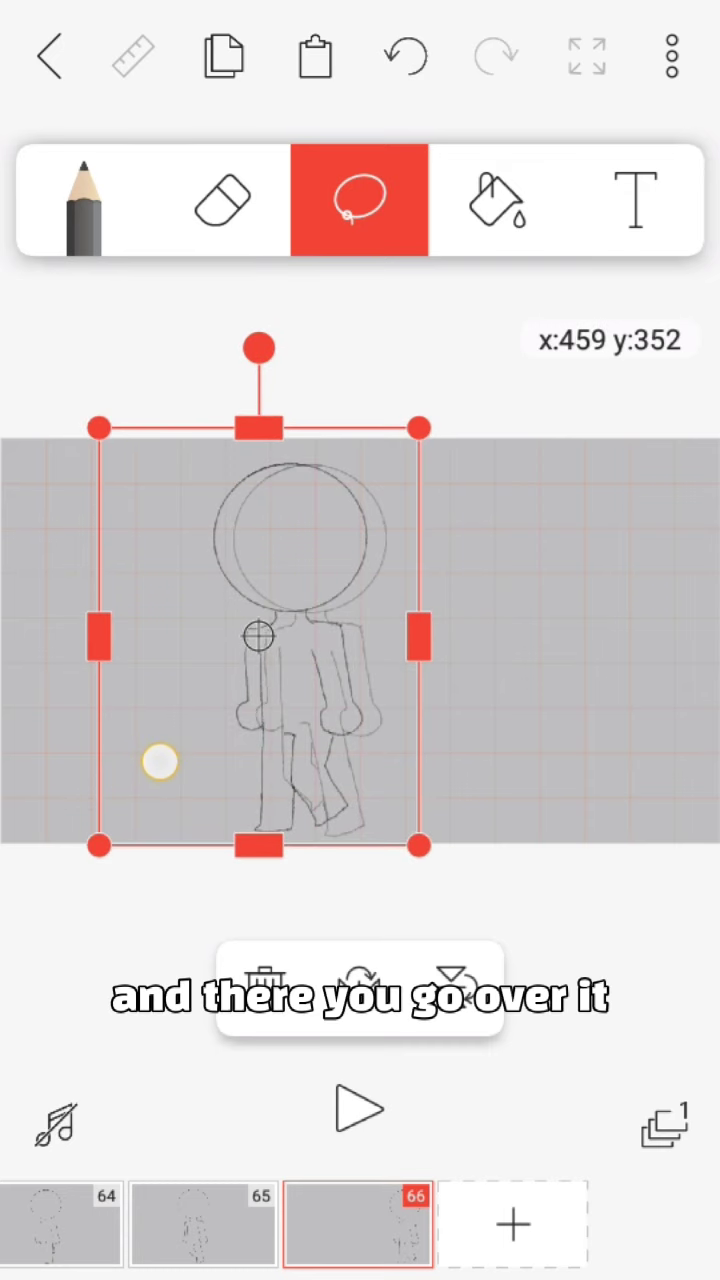
mouse_move(153, 1226)
mouse_down()
mouse_move(300, 1214)
mouse_move(177, 1206)
mouse_move(297, 1211)
mouse_move(259, 1210)
mouse_move(523, 1203)
mouse_up()
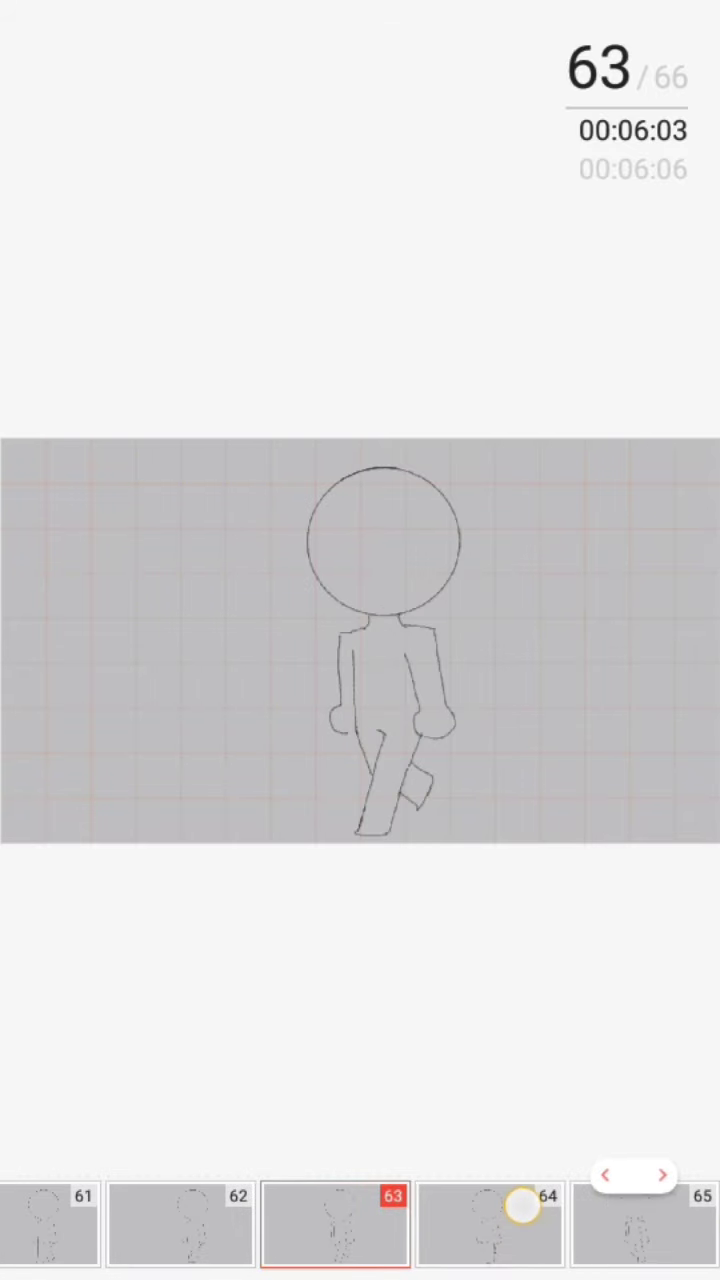
- Preview the walk animation from frame 53, then return to frame 66
click(360, 1105)
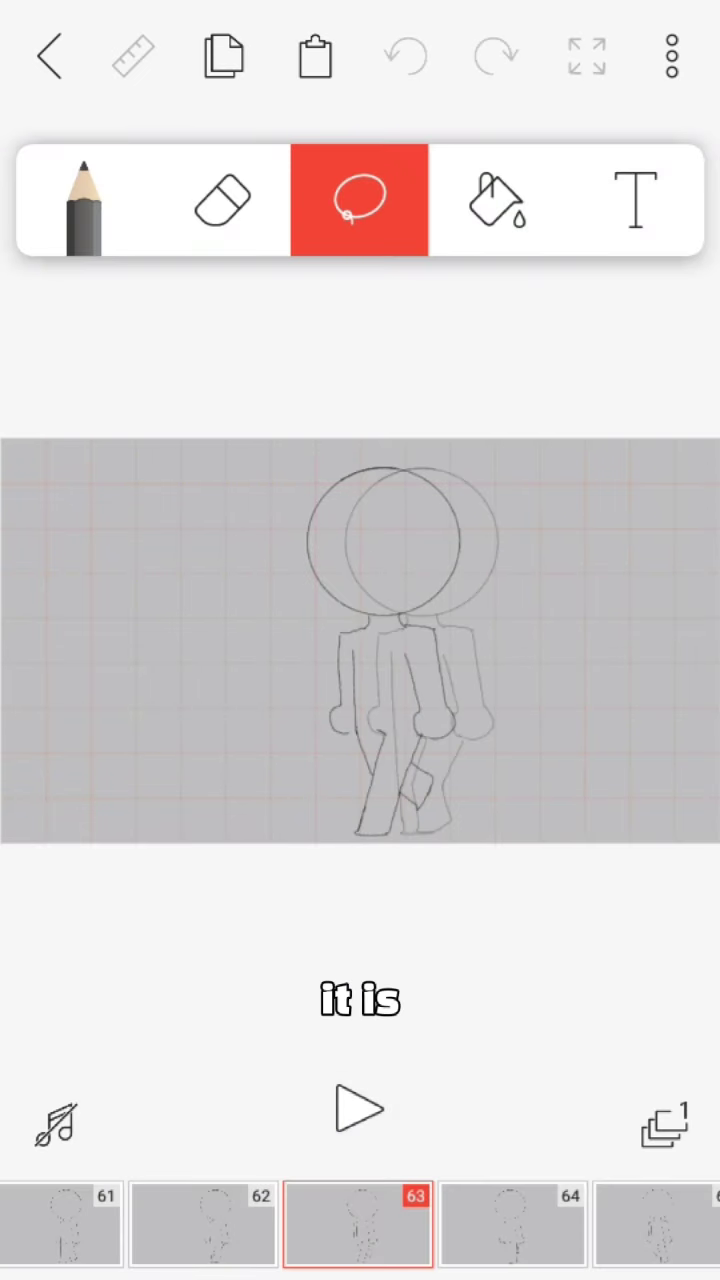
mouse_move(250, 1205)
mouse_down()
mouse_move(391, 1174)
mouse_move(560, 1180)
mouse_move(357, 1197)
mouse_move(520, 1200)
mouse_up()
click(266, 1212)
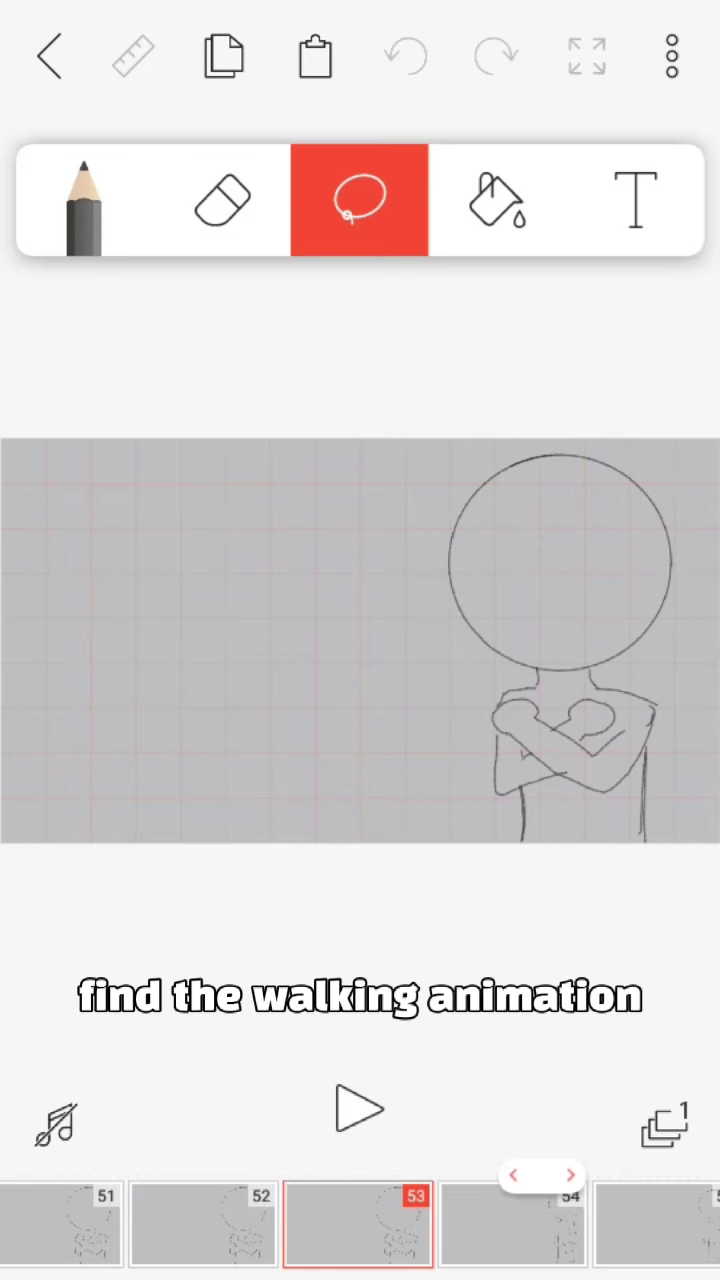
click(360, 1108)
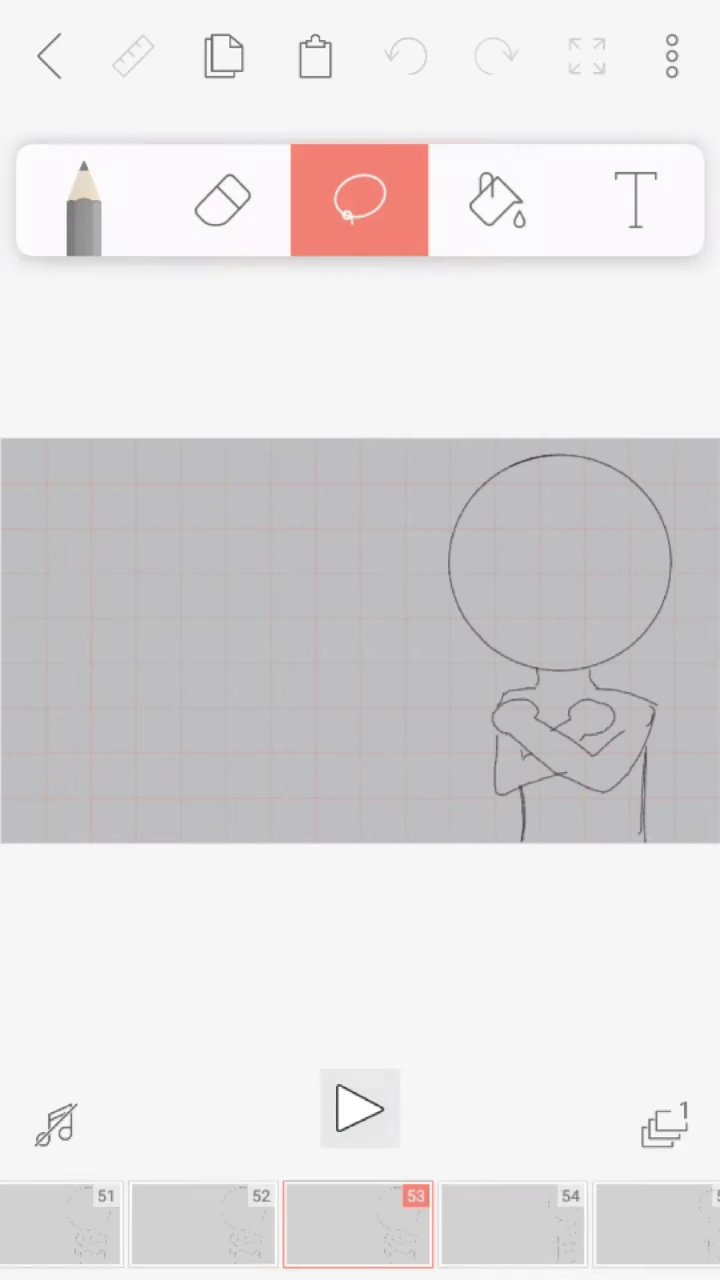
drag(370, 1234, 191, 1206)
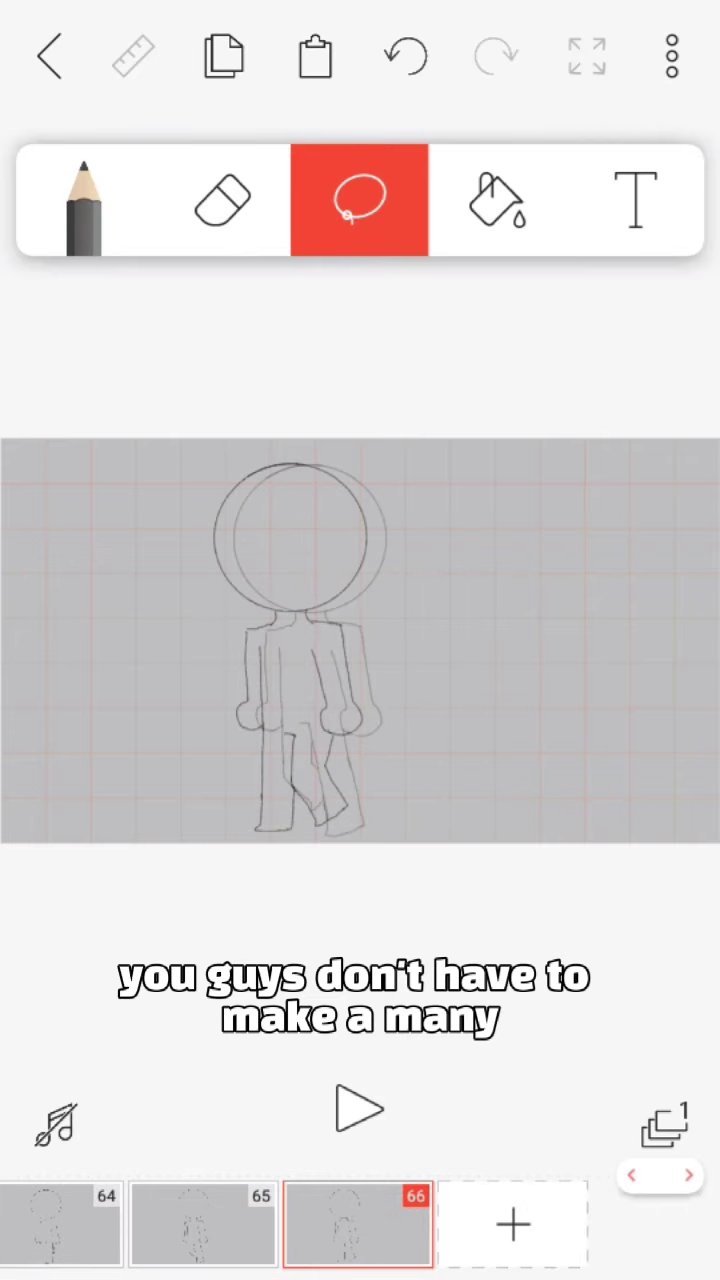
- Add blank frame 67 and scrub back to the walking pose on frame 62
click(513, 1224)
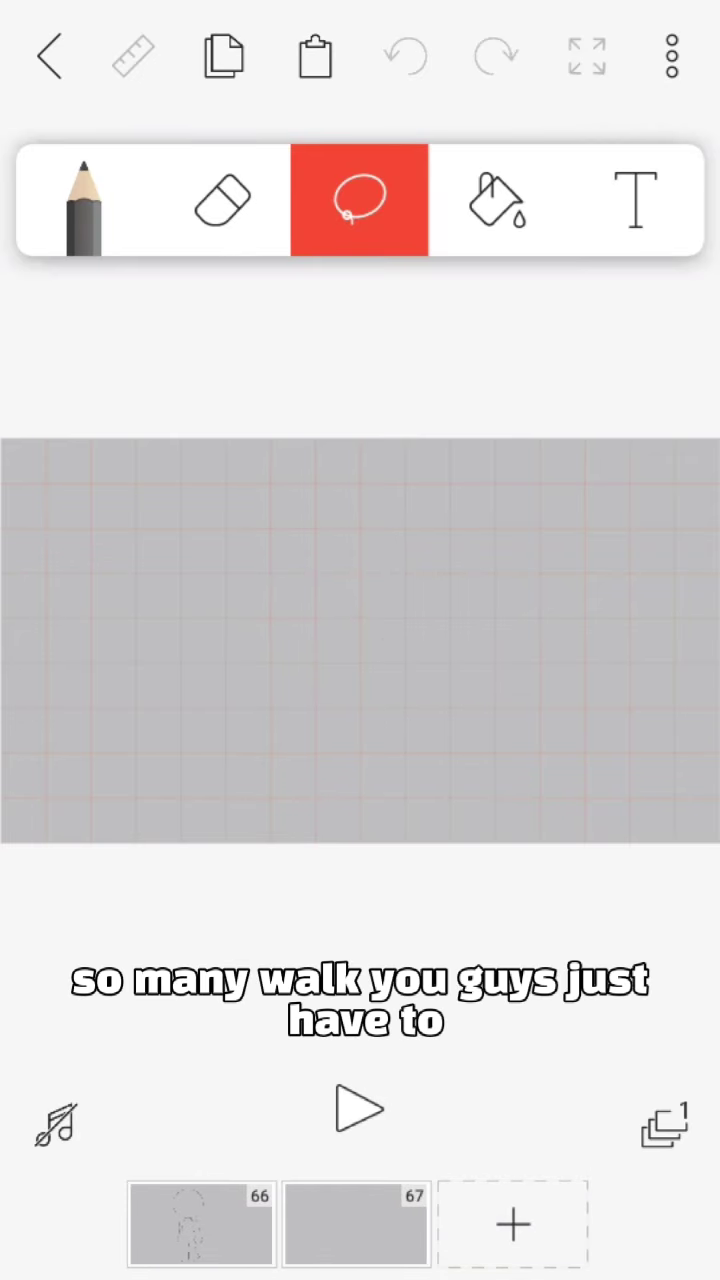
mouse_move(253, 1213)
mouse_down()
mouse_move(300, 1223)
mouse_move(103, 1223)
mouse_move(213, 1232)
mouse_move(285, 1220)
mouse_move(165, 1220)
mouse_move(366, 1208)
mouse_move(277, 1208)
mouse_move(313, 1217)
mouse_move(133, 1220)
mouse_move(410, 1215)
mouse_up()
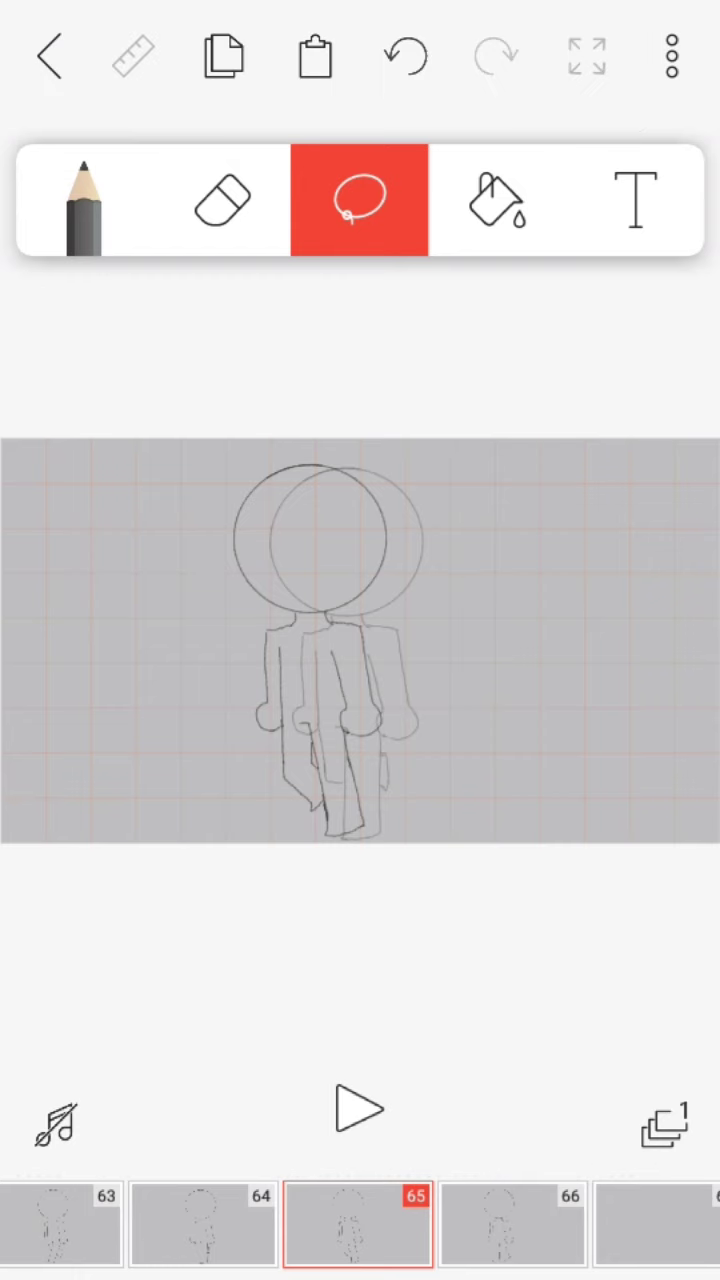
drag(200, 1217, 510, 1217)
drag(181, 1206, 490, 1217)
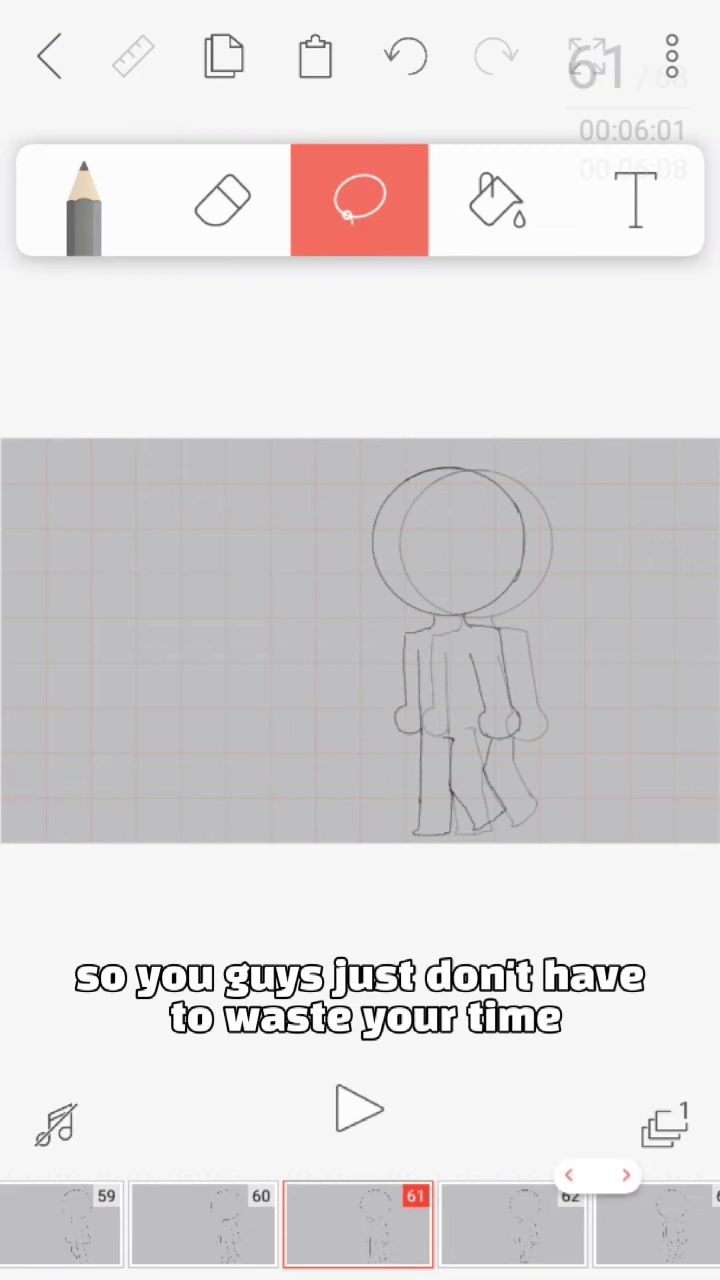
mouse_move(186, 1219)
mouse_down()
mouse_move(406, 1223)
mouse_move(121, 1203)
mouse_up()
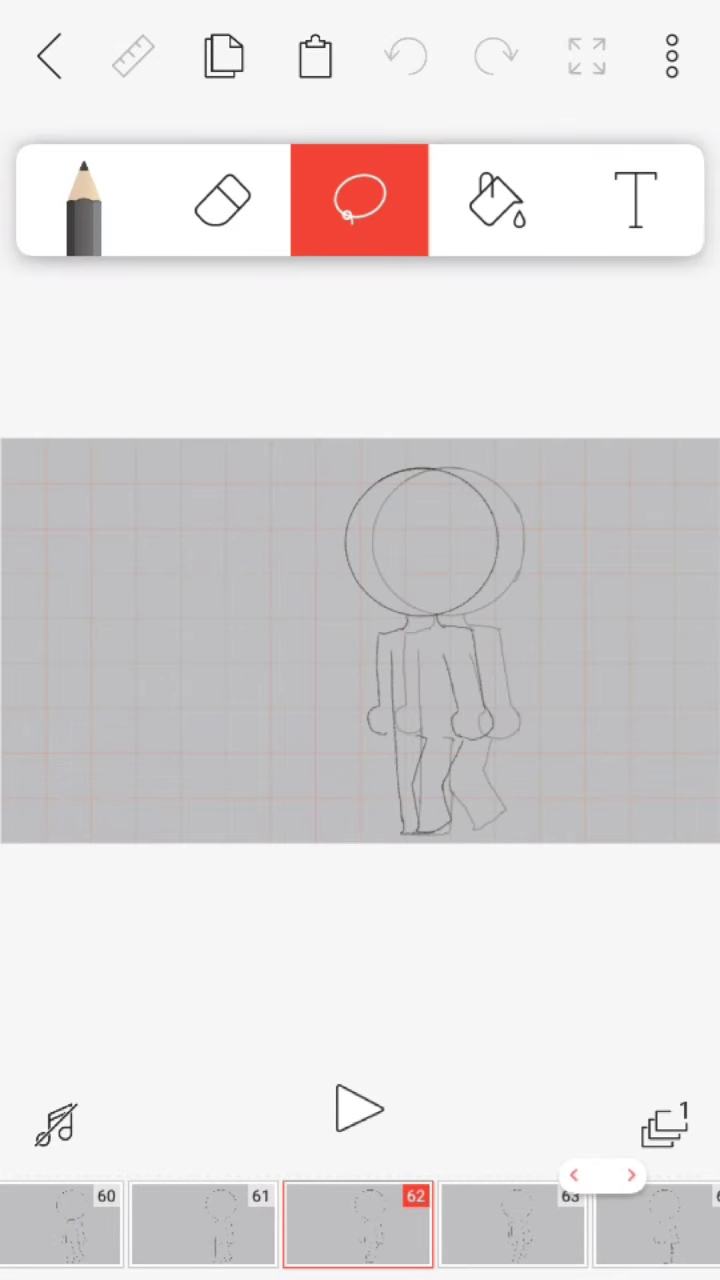
- Copy the frame-62 figure onto frame 67, shift it left over the onion skin, and commit
drag(302, 944, 297, 451)
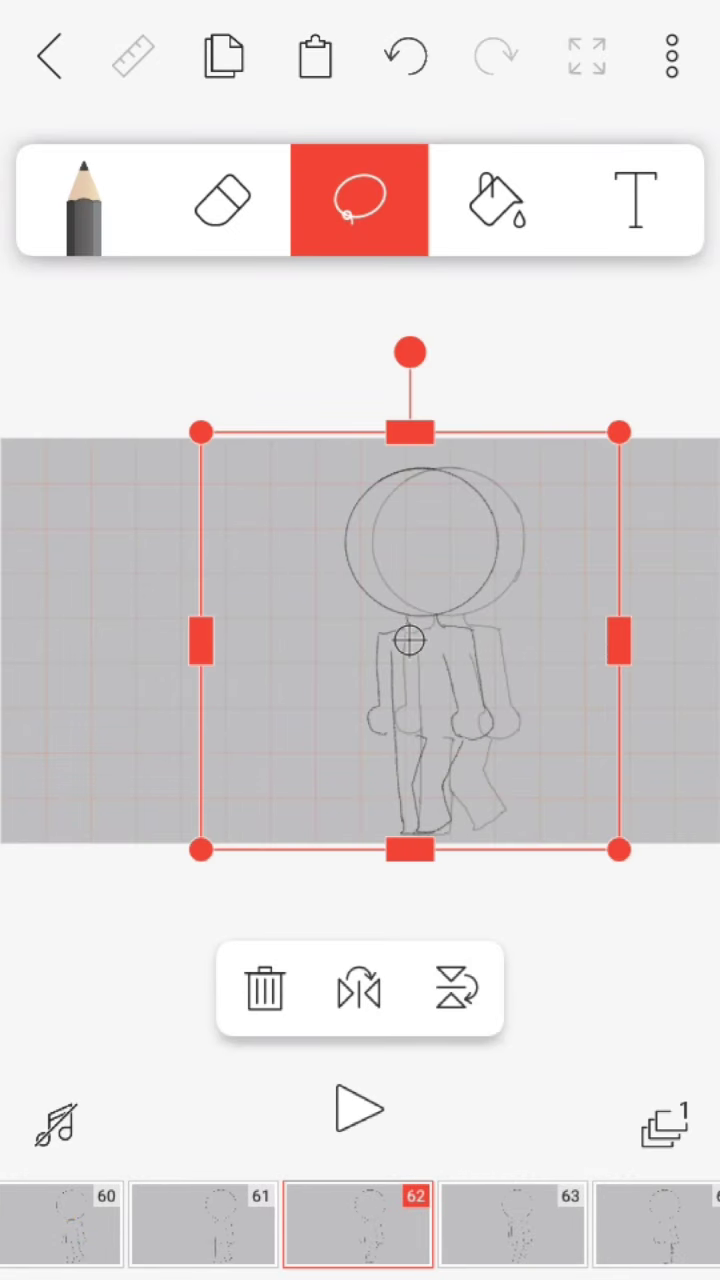
click(224, 56)
drag(282, 1214, 120, 1214)
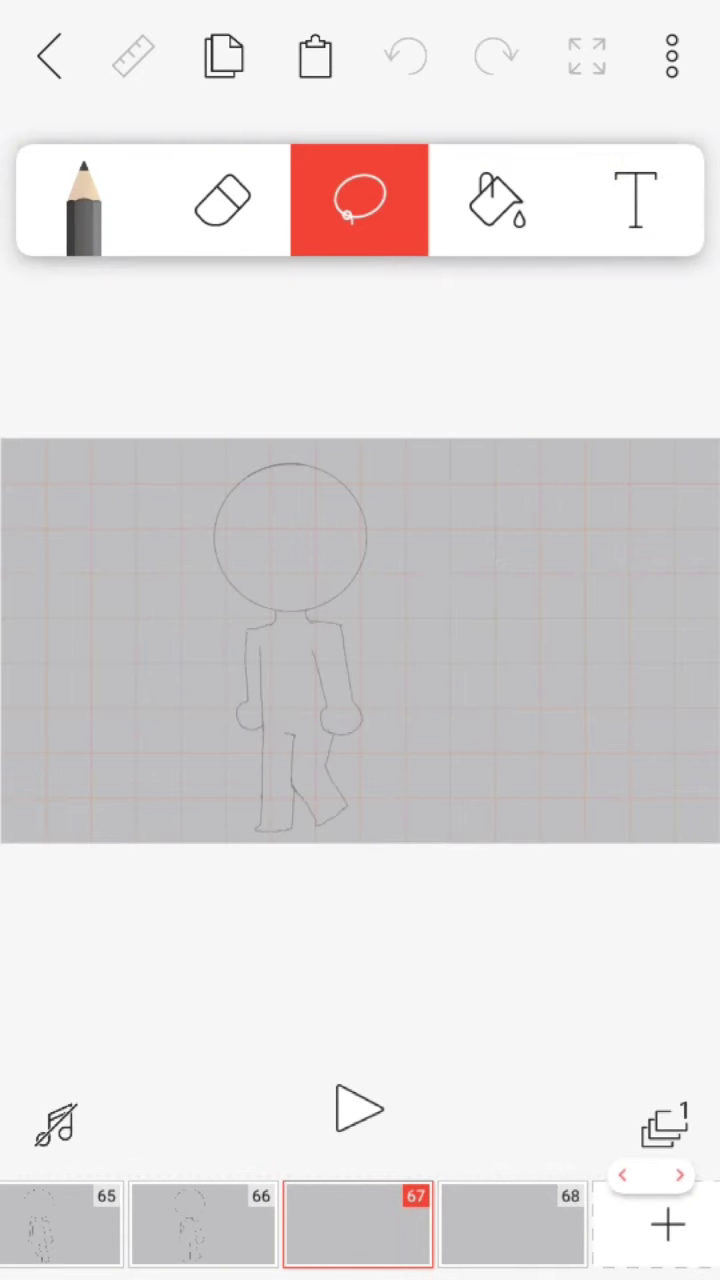
click(315, 56)
mouse_move(266, 765)
mouse_down()
mouse_move(129, 751)
mouse_move(109, 766)
mouse_move(86, 766)
mouse_move(101, 761)
mouse_up()
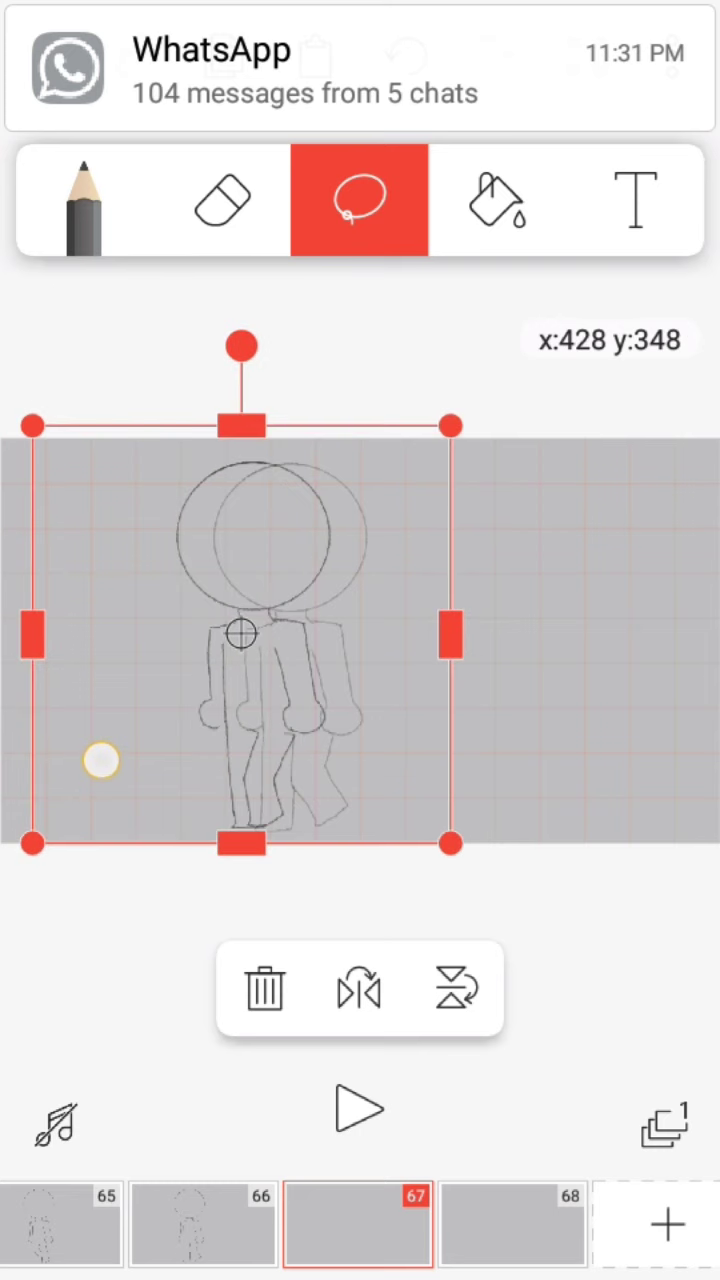
click(600, 640)
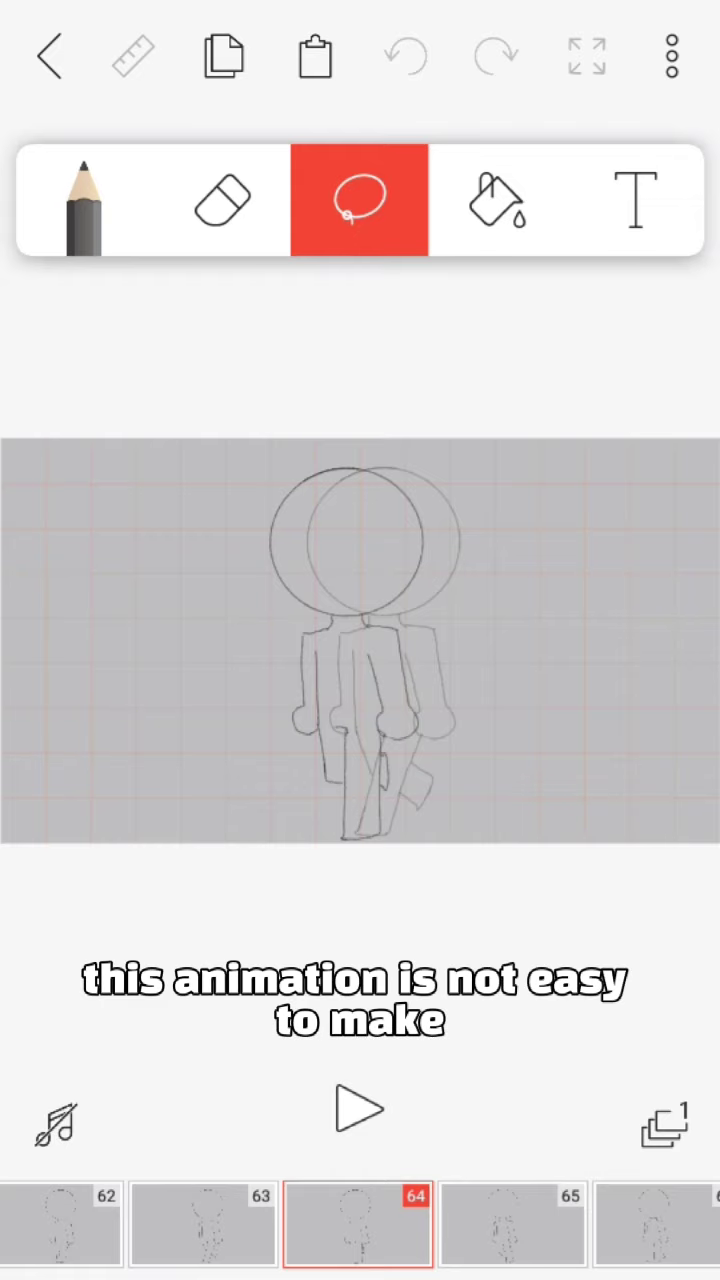
mouse_move(215, 1217)
mouse_down()
mouse_move(186, 1249)
mouse_move(120, 1240)
mouse_up()
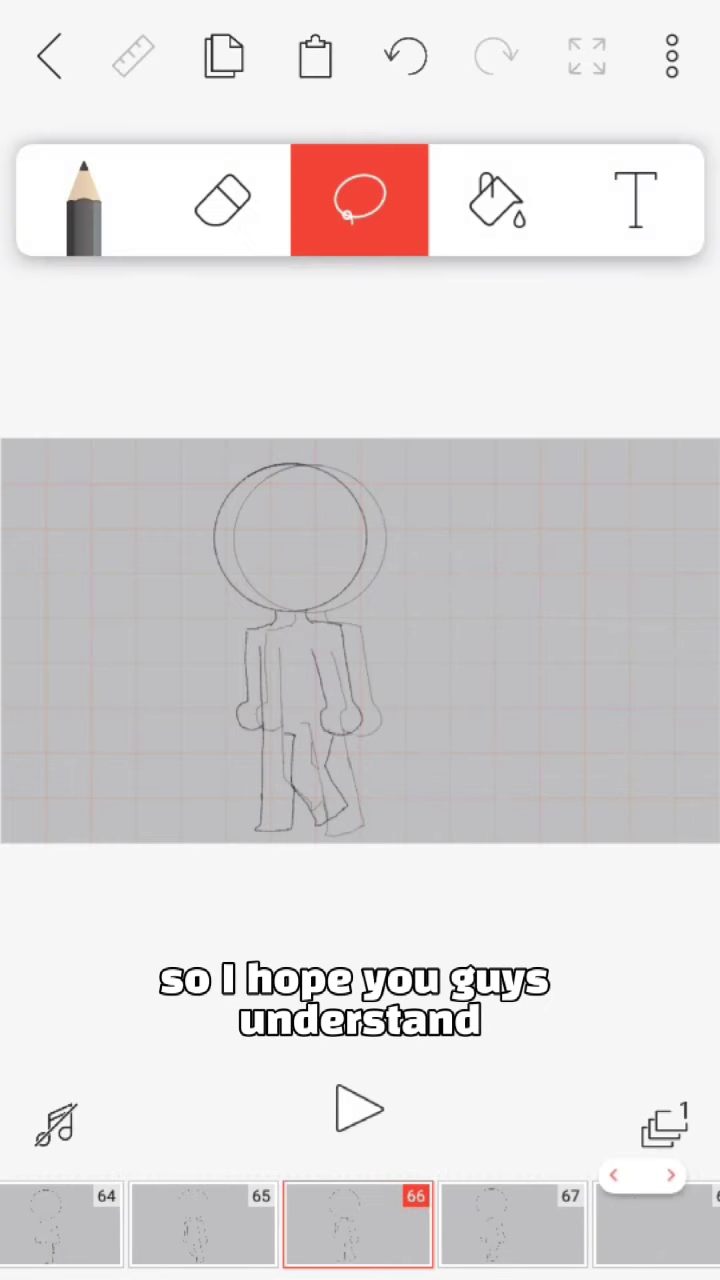
mouse_move(266, 1214)
mouse_down()
mouse_move(111, 1214)
mouse_move(228, 1222)
mouse_up()
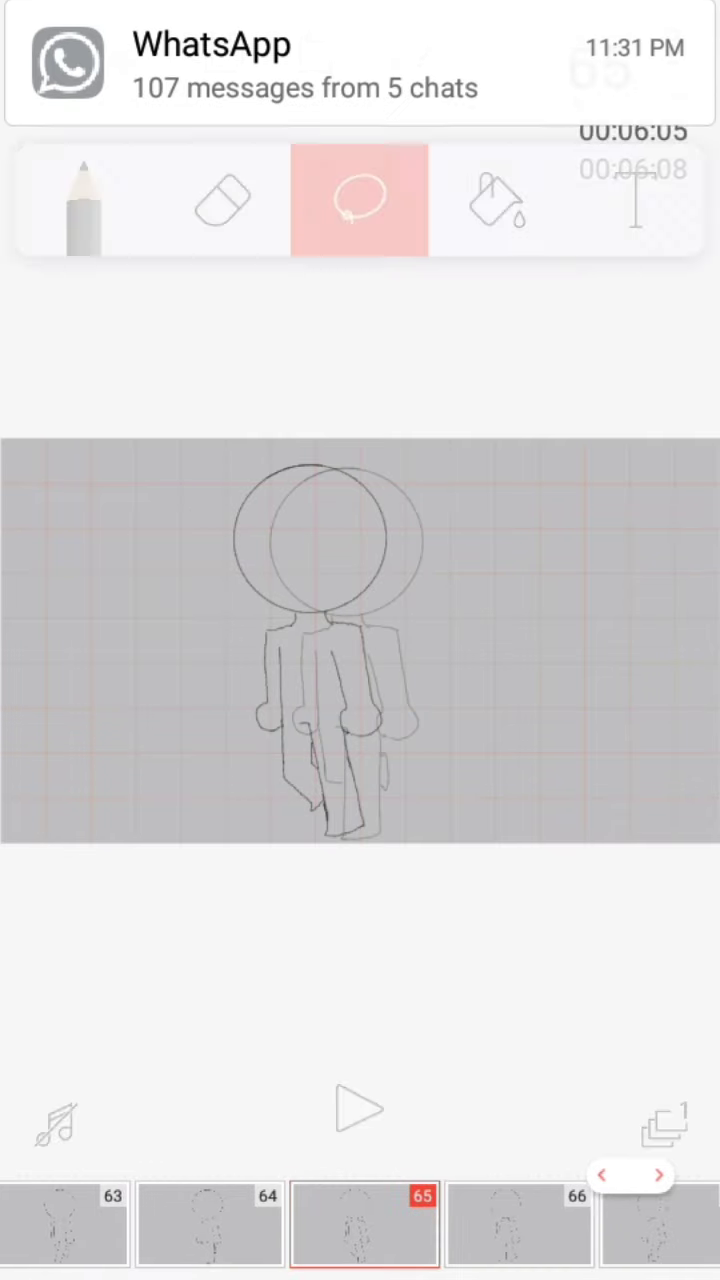
drag(420, 1225, 290, 1225)
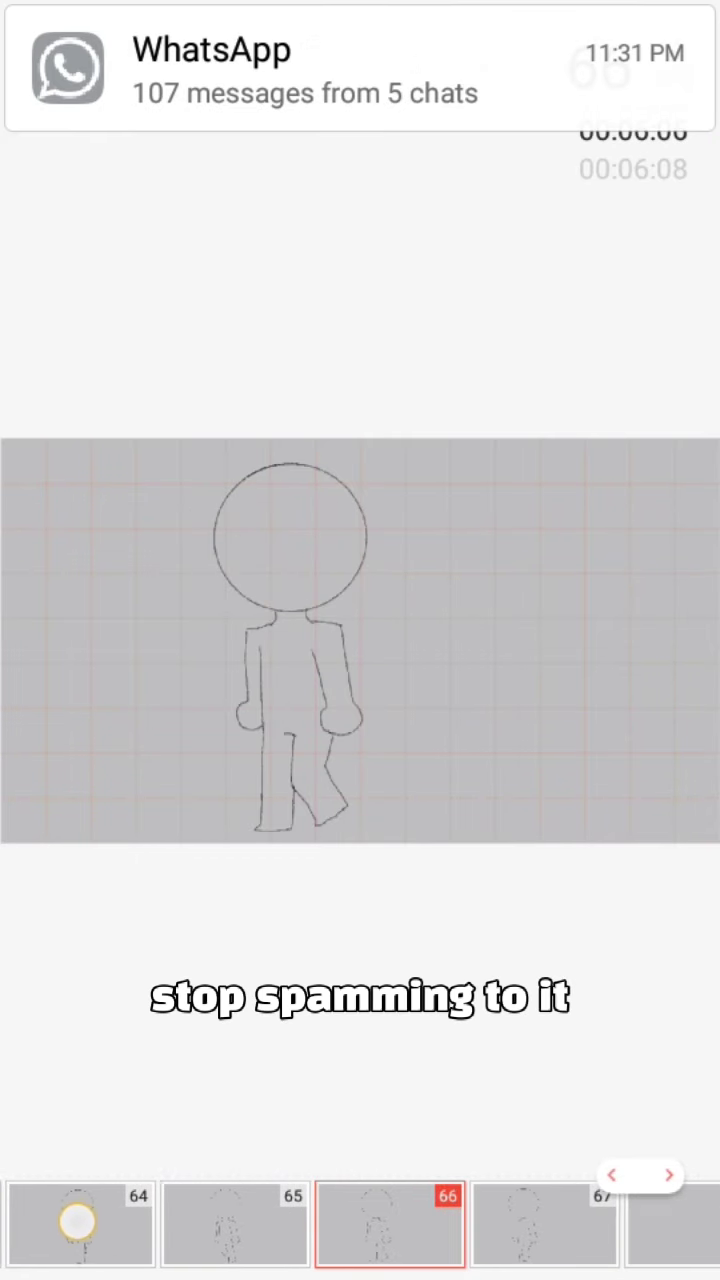
drag(420, 1225, 290, 1225)
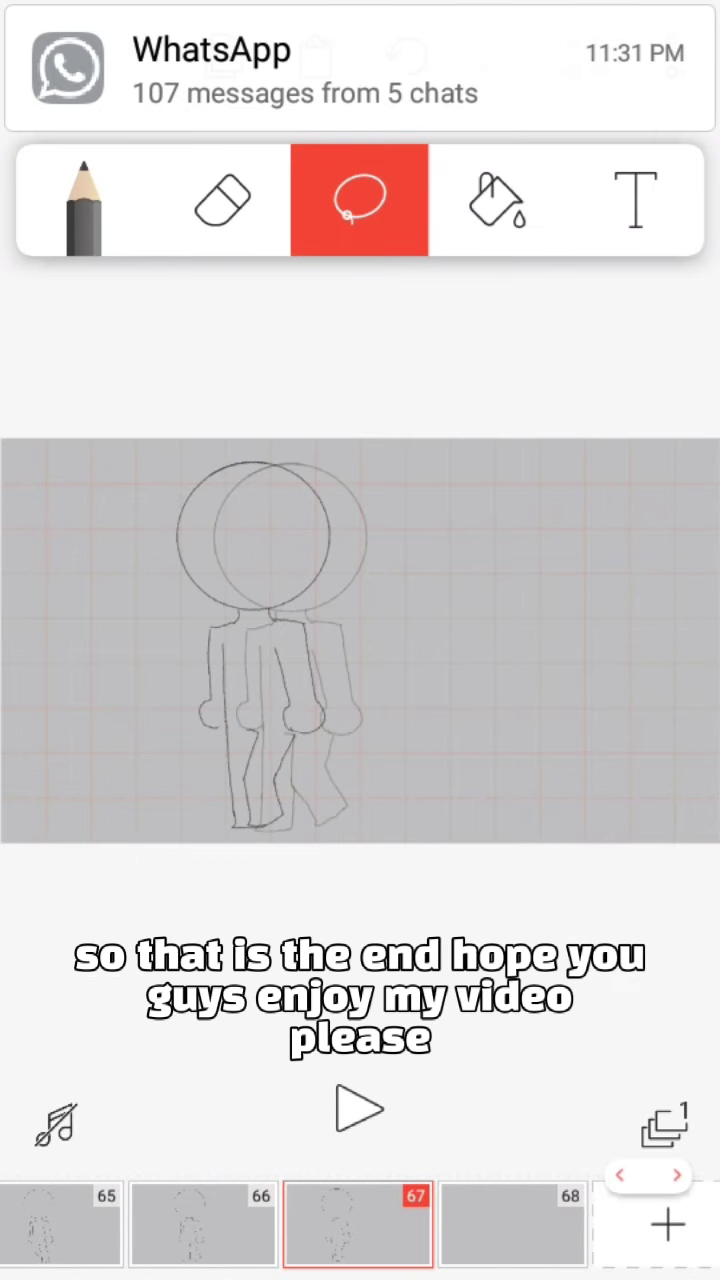